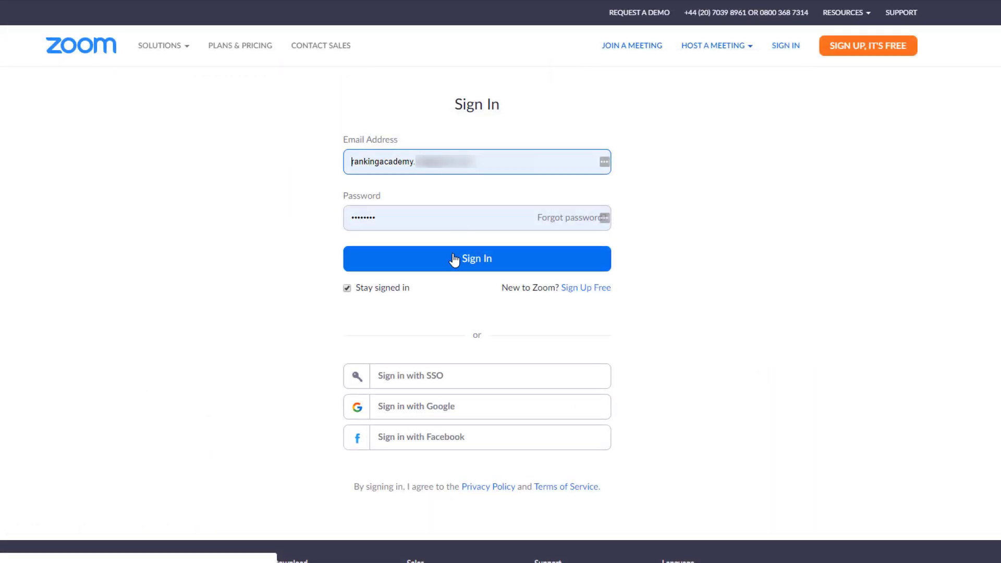
Sign in to the Zoom web portal with the filled-in credentials
{"action": "left_click", "coordinate": [463, 268]}
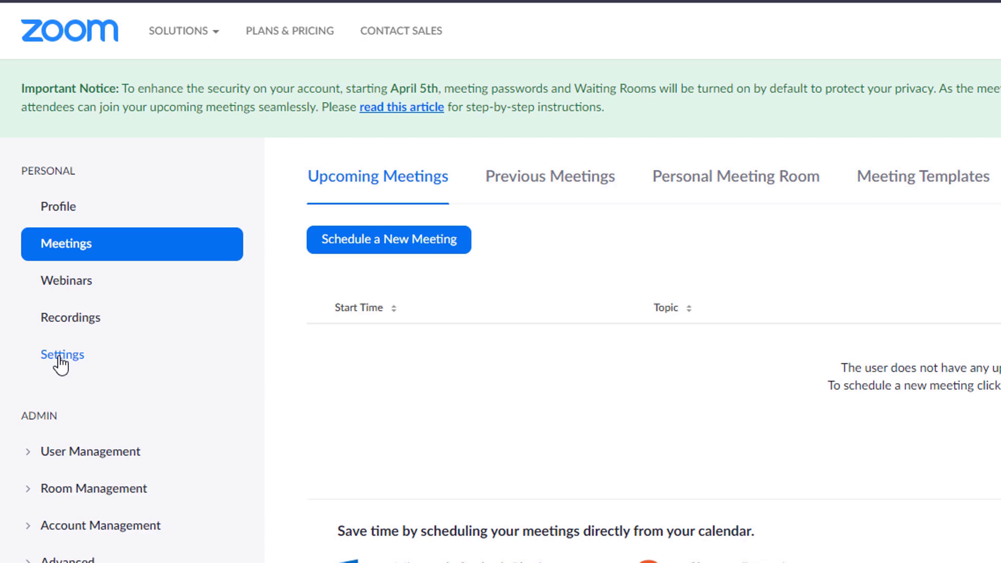
In Settings > In Meeting (Advanced), enable Virtual background for this account
{"action": "left_click", "coordinate": [61, 358]}
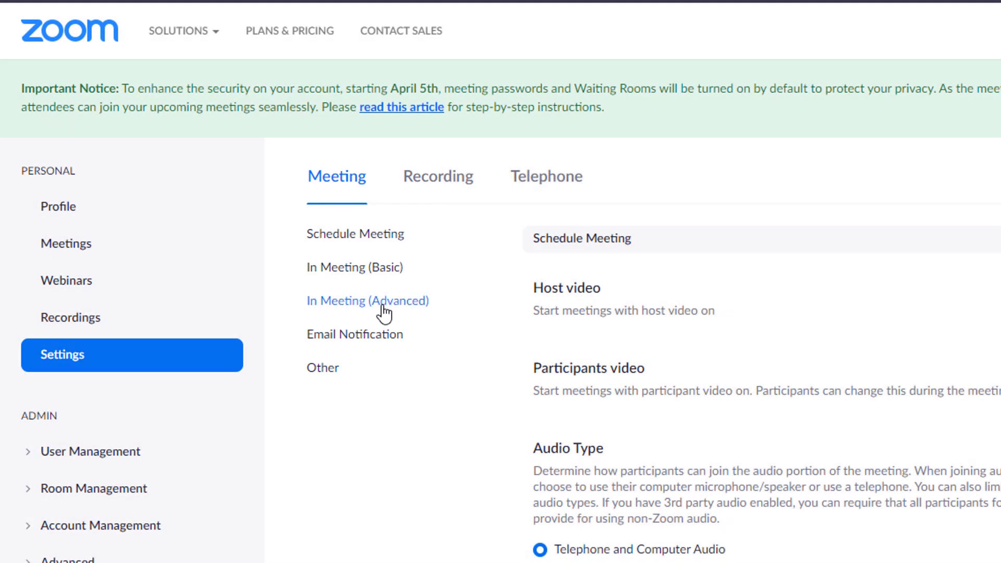
{"action": "left_click", "coordinate": [381, 305]}
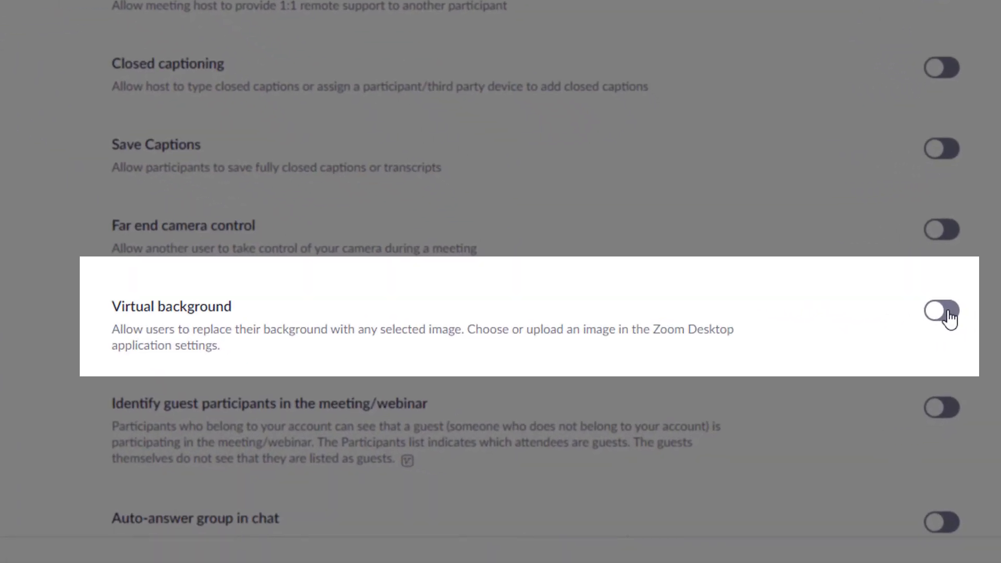
{"action": "left_click", "coordinate": [949, 317]}
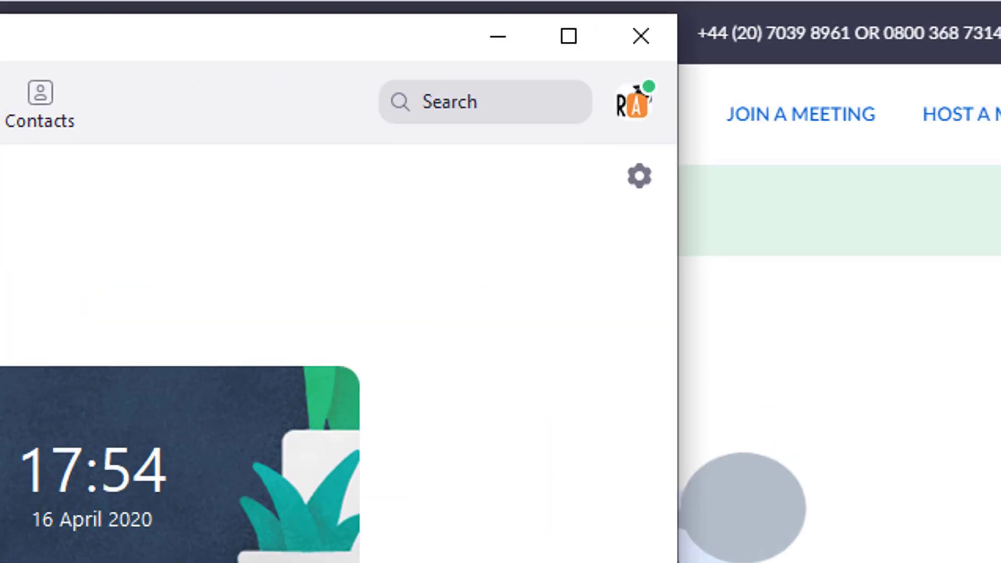
Show the Zoom desktop app's Video settings with the live camera preview
{"action": "left_click", "coordinate": [853, 75]}
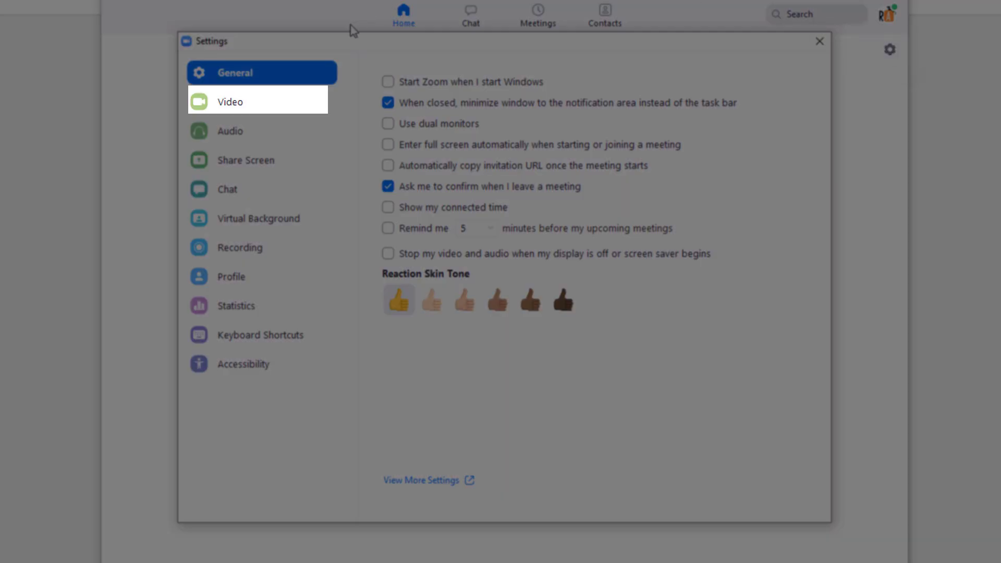
{"action": "left_click", "coordinate": [224, 111]}
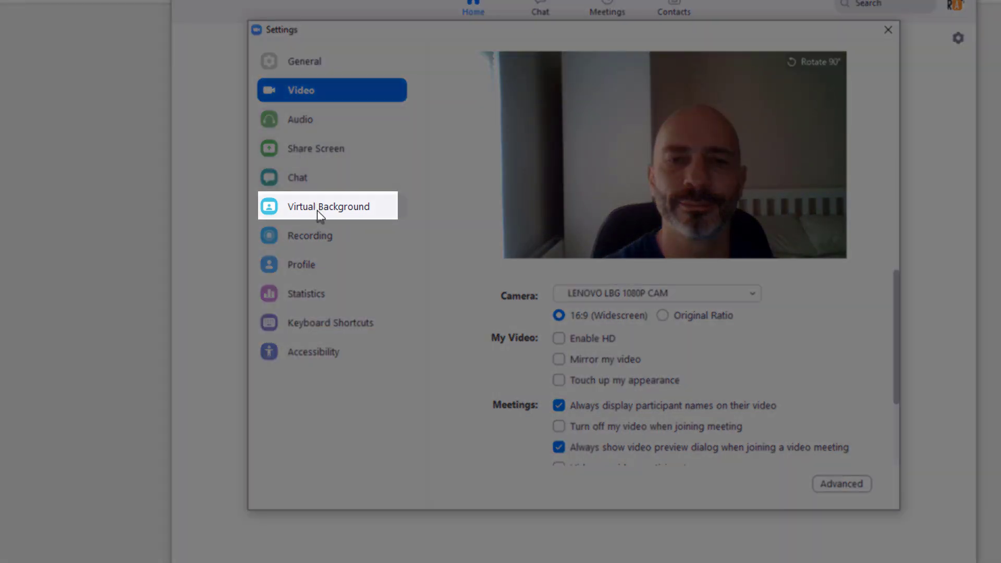
Apply the built-in San Francisco scene as the virtual background
{"action": "left_click", "coordinate": [319, 210]}
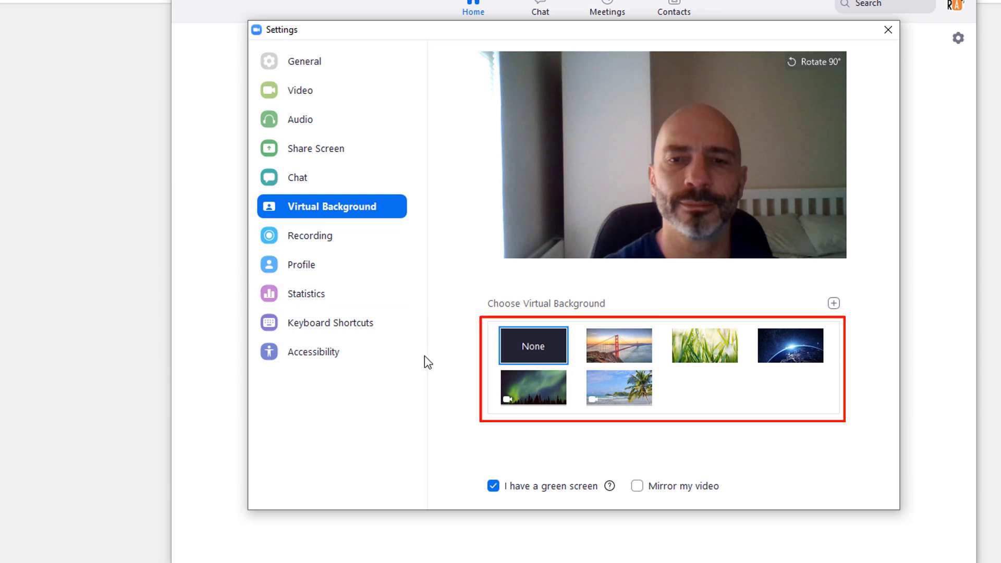
{"action": "left_click", "coordinate": [626, 349]}
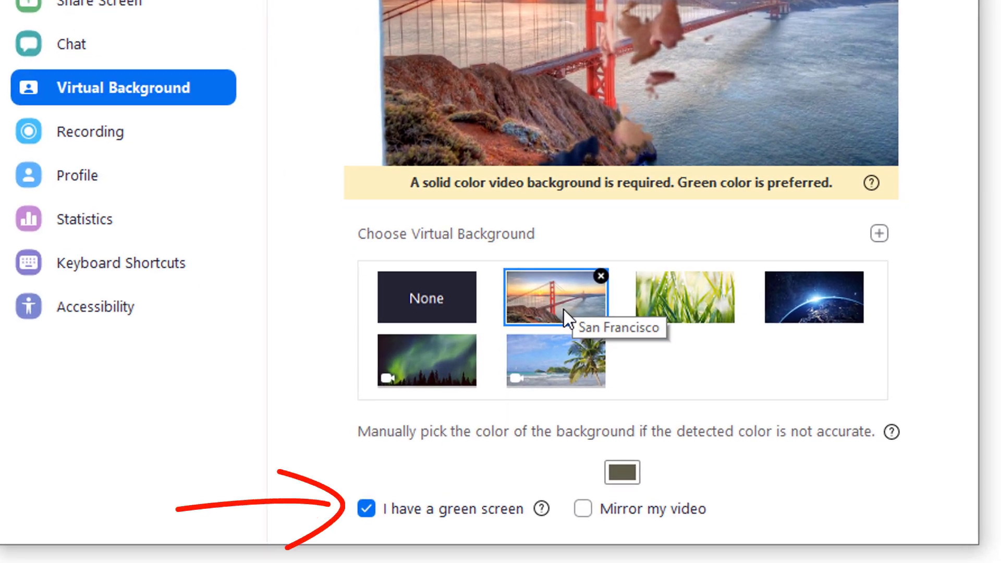
Uncheck 'I have a green screen', triggering the requirements notice
{"action": "left_click", "coordinate": [365, 510]}
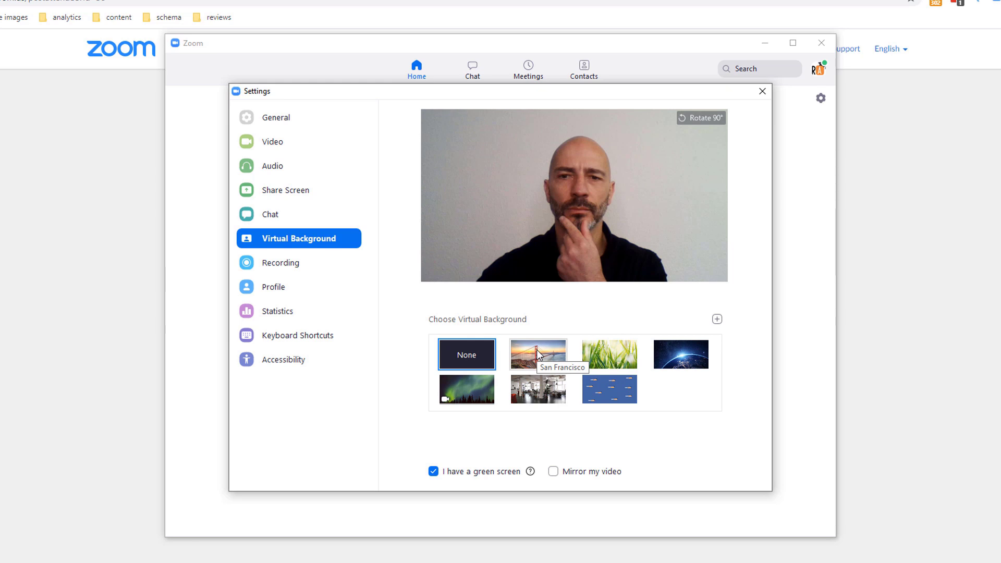
Apply San Francisco and key it on the wall colour sampled from the camera preview
{"action": "left_click", "coordinate": [539, 356]}
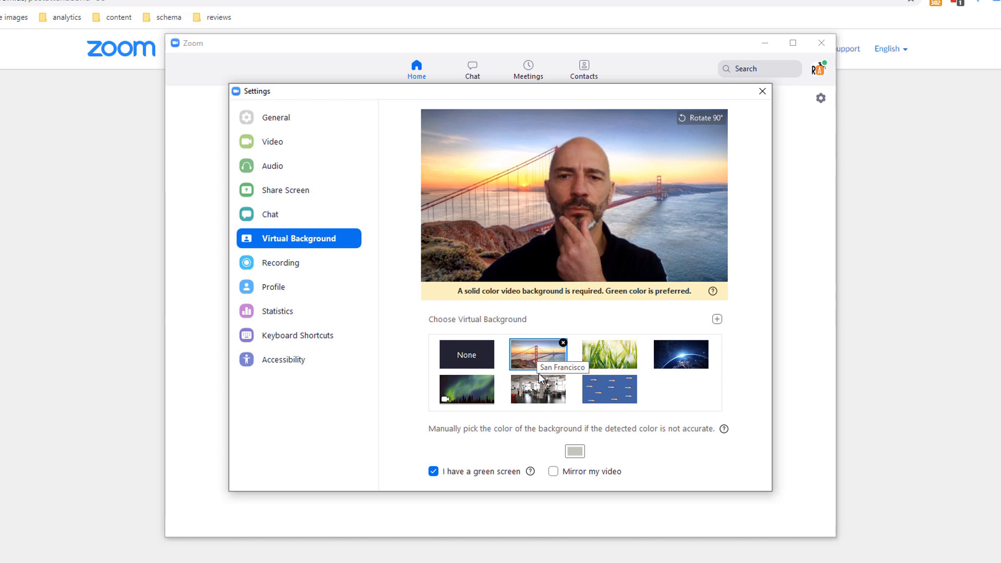
{"action": "left_click", "coordinate": [574, 455]}
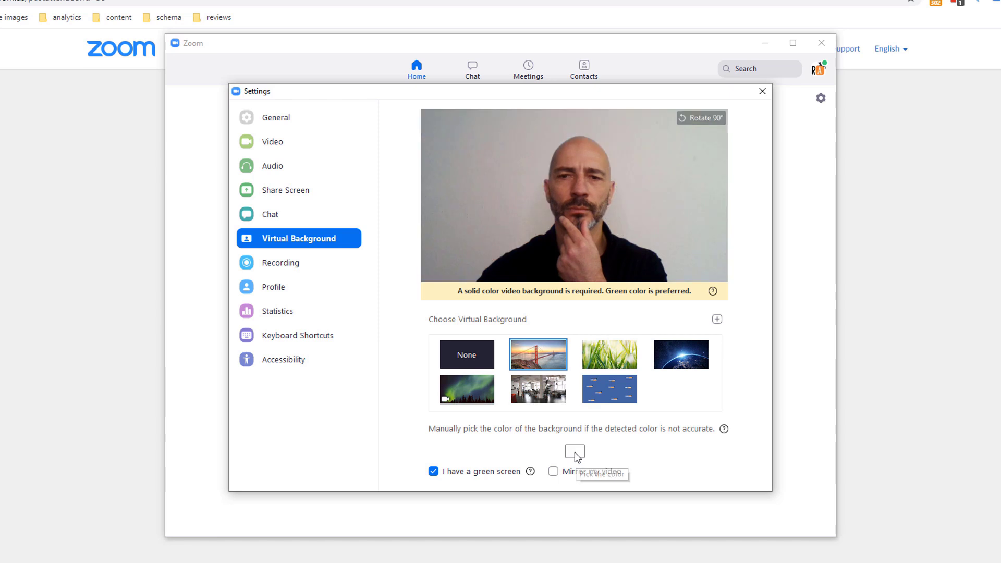
{"action": "left_click", "coordinate": [532, 209]}
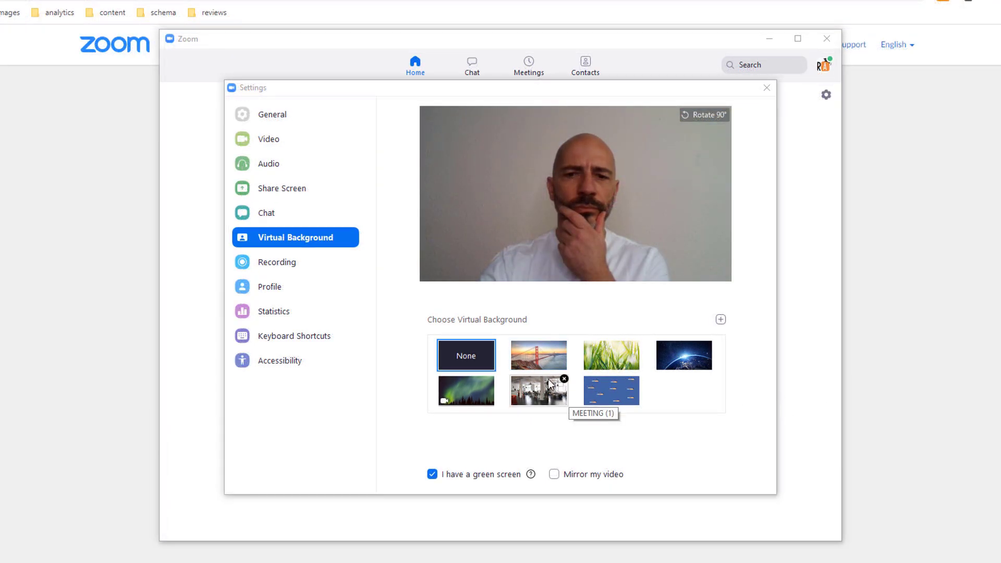
{"action": "left_click", "coordinate": [543, 361]}
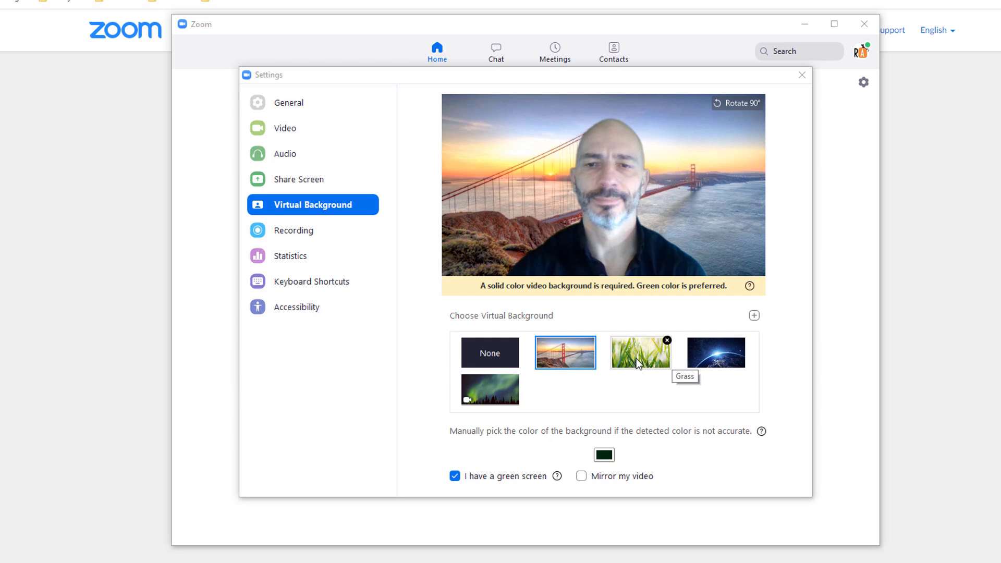
Preview Grass, Earth, Northern Lights and San Francisco backgrounds in turn
{"action": "left_click", "coordinate": [636, 358]}
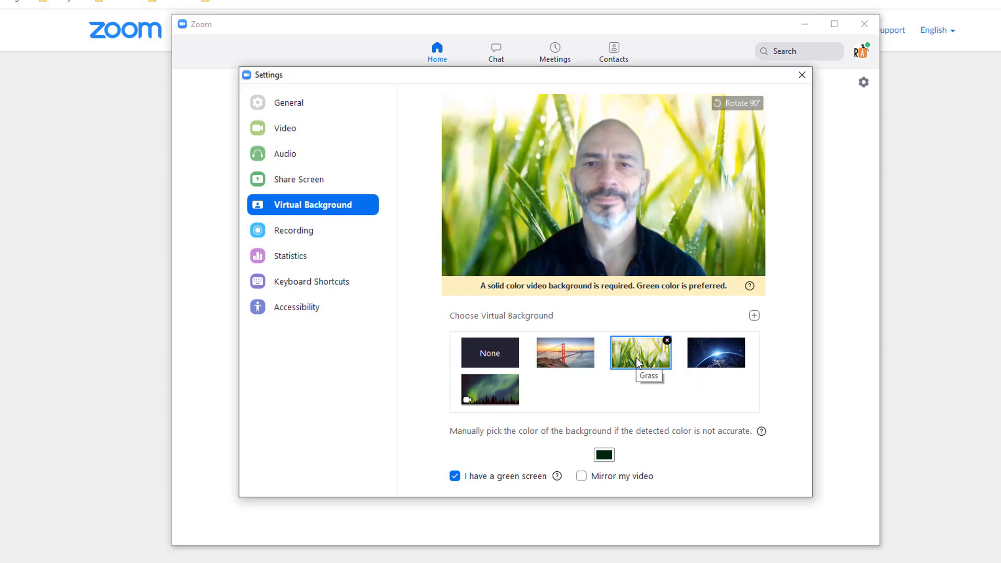
{"action": "left_click", "coordinate": [718, 362]}
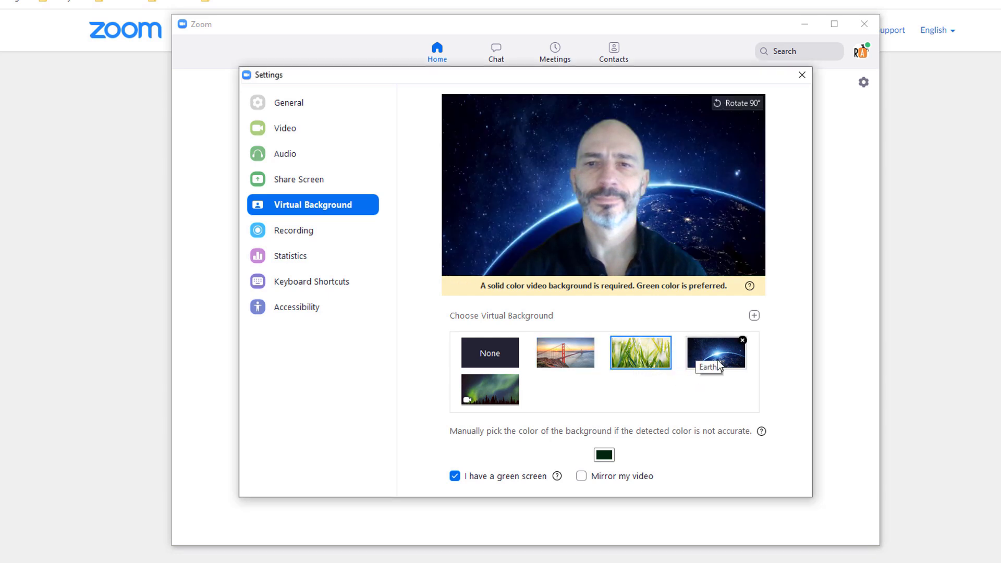
{"action": "left_click", "coordinate": [485, 394]}
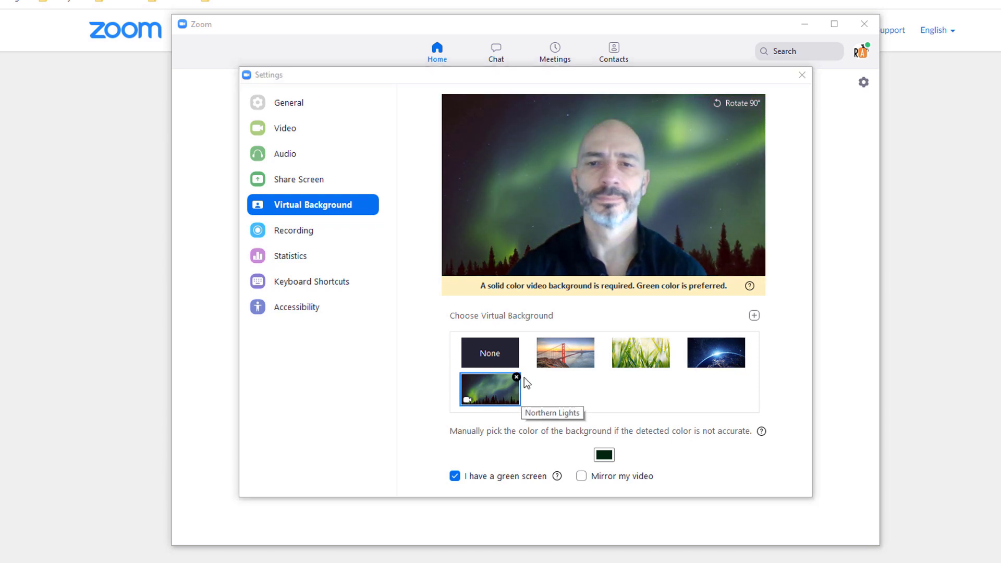
{"action": "left_click", "coordinate": [566, 341]}
{"action": "left_click", "coordinate": [630, 361]}
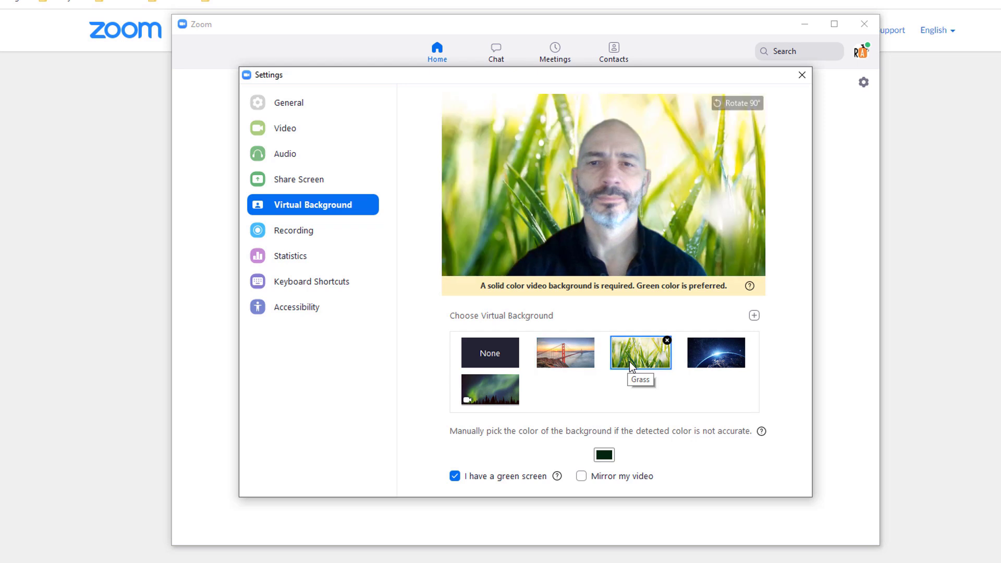
{"action": "left_click", "coordinate": [720, 353]}
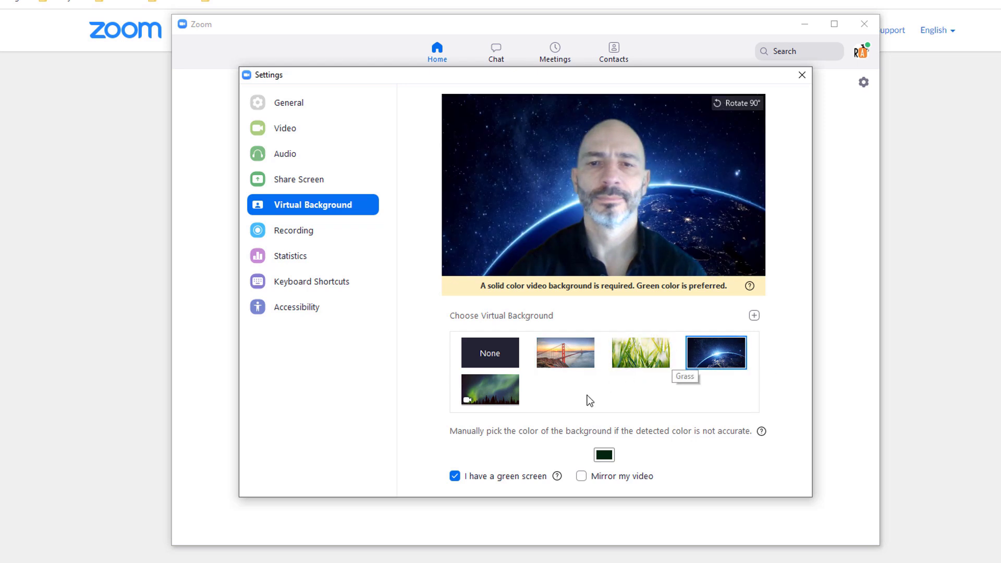
{"action": "left_click", "coordinate": [578, 352]}
Return to no background and start adding a custom image with the + button
{"action": "left_click", "coordinate": [490, 353]}
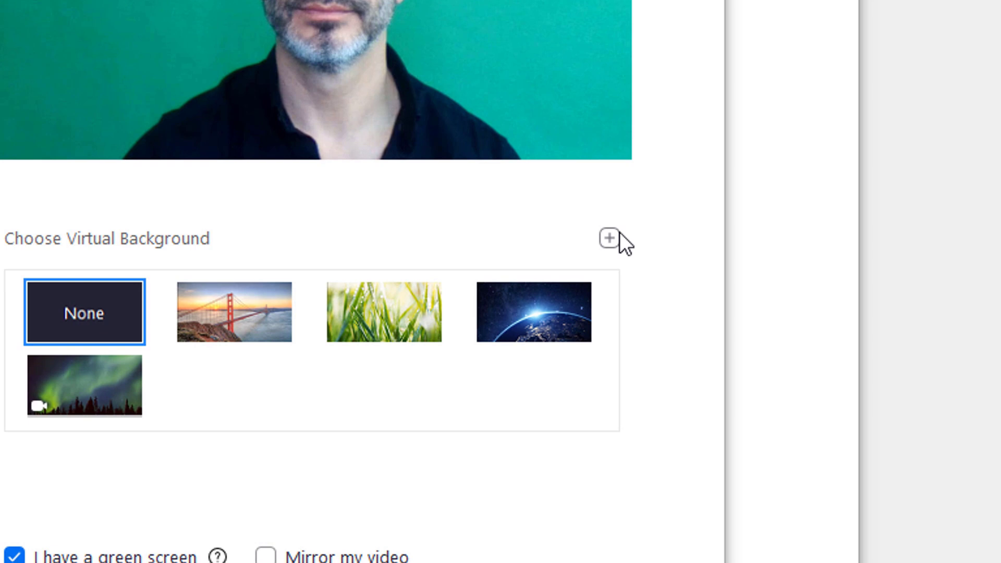
{"action": "left_click", "coordinate": [611, 240]}
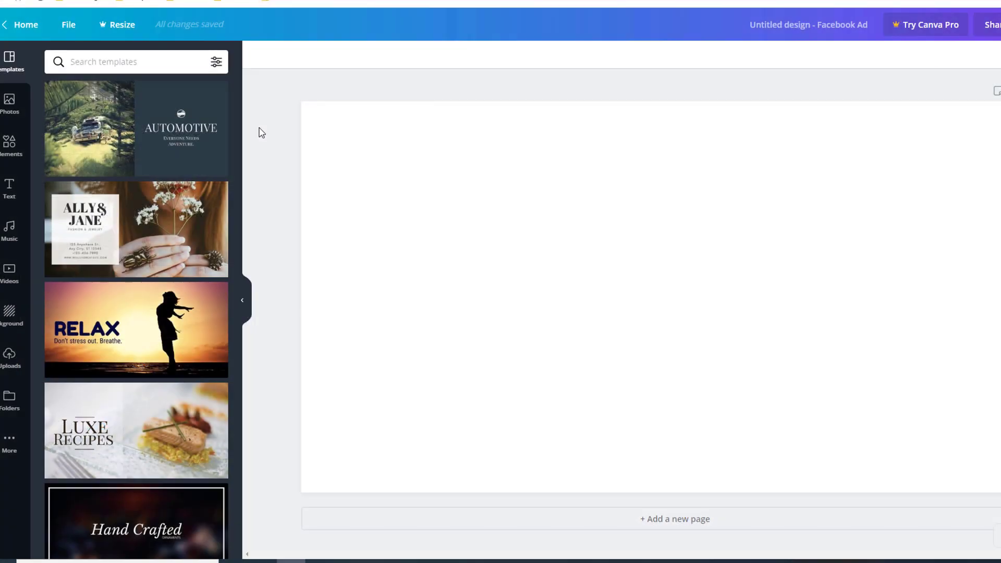
Place the Automotive template on the canvas and swap its photo for the kayaks picture
{"action": "left_click_drag", "start_coordinate": [317, 146], "coordinate": [376, 167]}
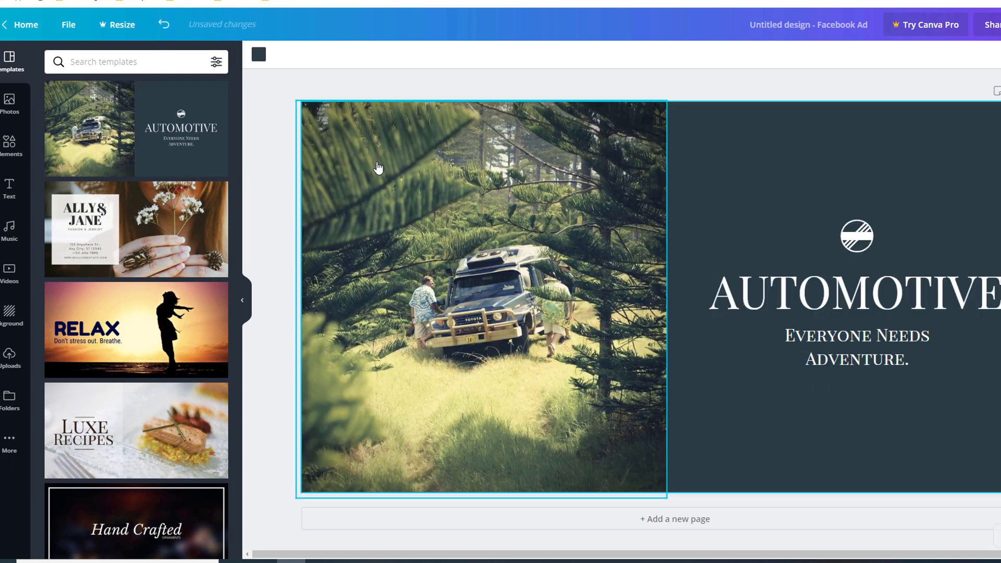
{"action": "left_click", "coordinate": [376, 167]}
{"action": "left_click", "coordinate": [10, 101]}
{"action": "left_click", "coordinate": [170, 241]}
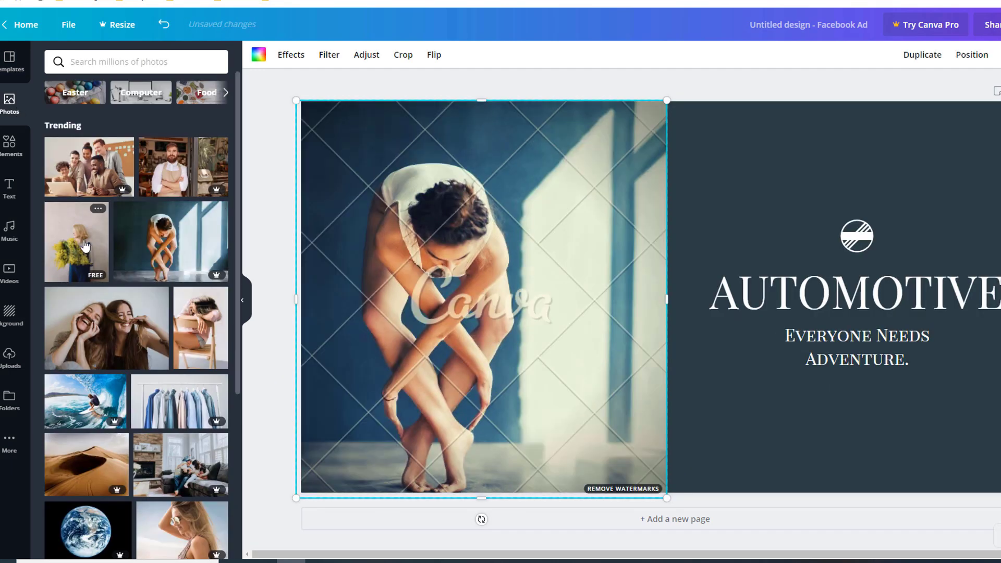
{"action": "left_click_drag", "start_coordinate": [85, 400], "coordinate": [371, 331]}
{"action": "scroll", "coordinate": [137, 314], "scroll_direction": "down", "scroll_amount": 1}
{"action": "left_click_drag", "start_coordinate": [86, 406], "coordinate": [418, 287]}
{"action": "left_click_drag", "start_coordinate": [182, 473], "coordinate": [594, 360]}
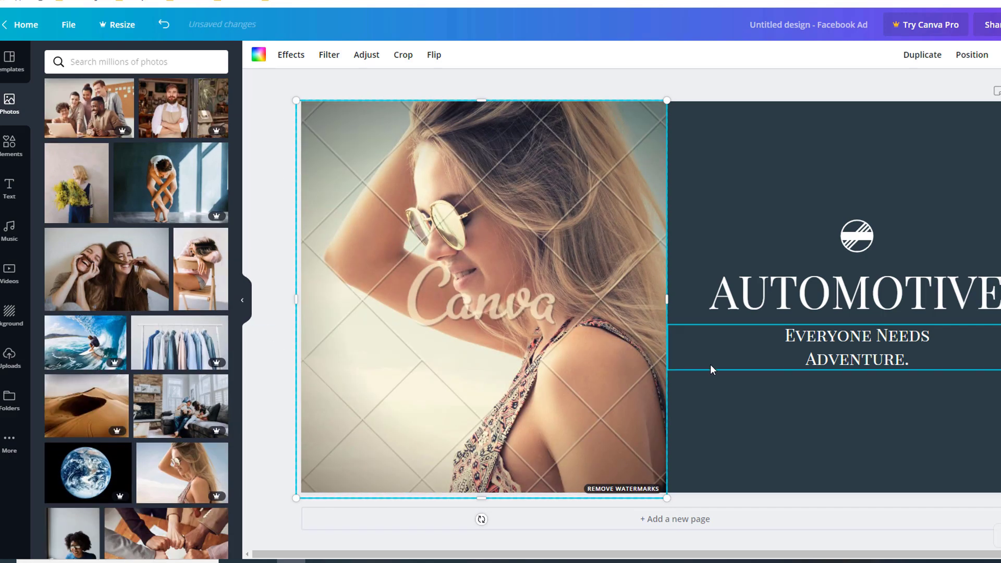
{"action": "left_click_drag", "start_coordinate": [164, 107], "coordinate": [481, 297]}
{"action": "scroll", "coordinate": [137, 314], "scroll_direction": "down", "scroll_amount": 2}
{"action": "left_click_drag", "start_coordinate": [78, 436], "coordinate": [481, 297]}
Edit the AUTOMOTIVE heading and recolour the dark background panel to cyan
{"action": "left_click_drag", "start_coordinate": [78, 514], "coordinate": [481, 297]}
{"action": "double_click", "coordinate": [784, 293]}
{"action": "key", "text": "BackSpace"}
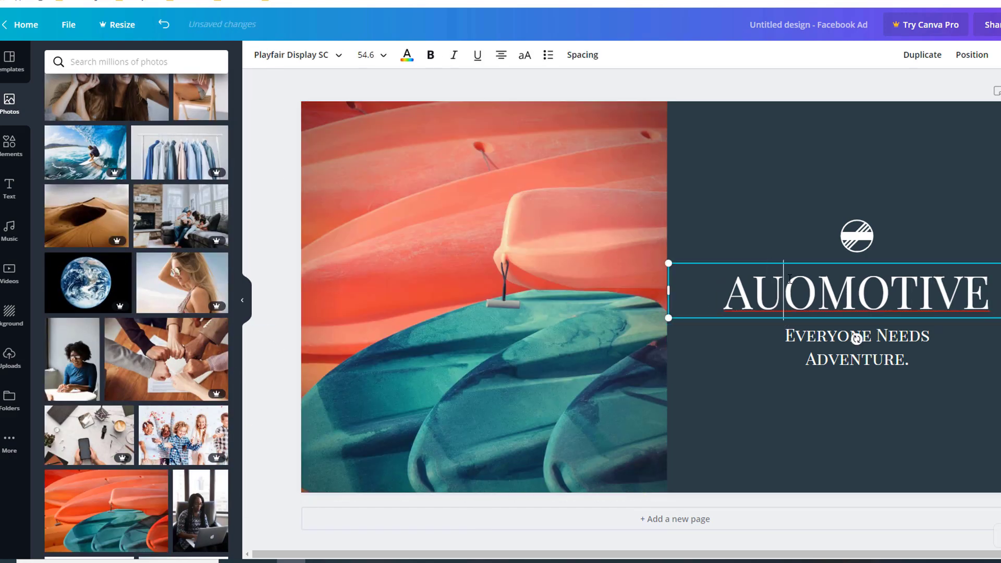
{"action": "left_click", "coordinate": [743, 329]}
{"action": "left_click", "coordinate": [259, 55]}
{"action": "left_click", "coordinate": [151, 312]}
{"action": "left_click", "coordinate": [89, 346]}
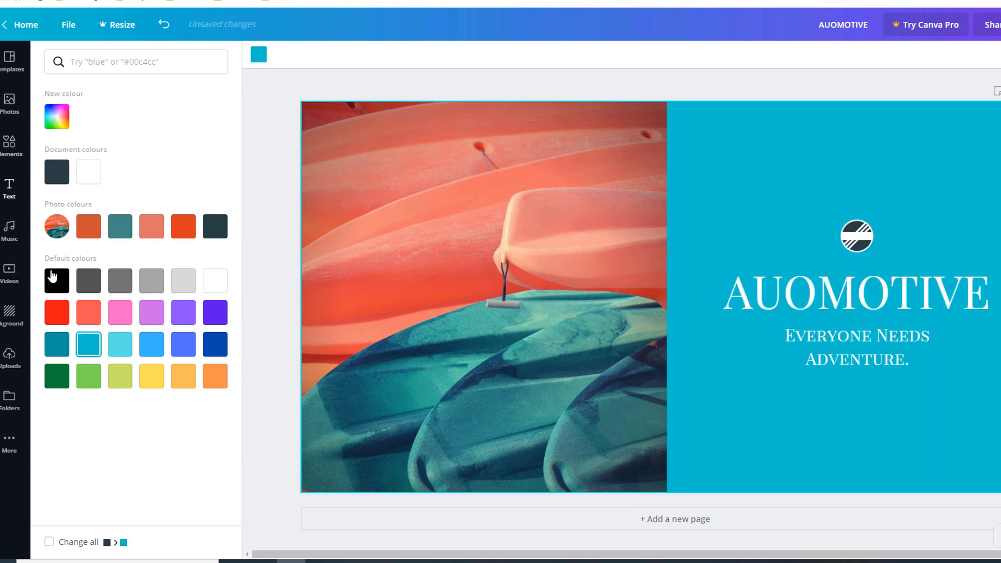
Add the 'cold, smooth & tasty' text combination to the design
{"action": "left_click", "coordinate": [10, 102]}
{"action": "left_click", "coordinate": [9, 188]}
{"action": "left_click_drag", "start_coordinate": [88, 278], "coordinate": [858, 238]}
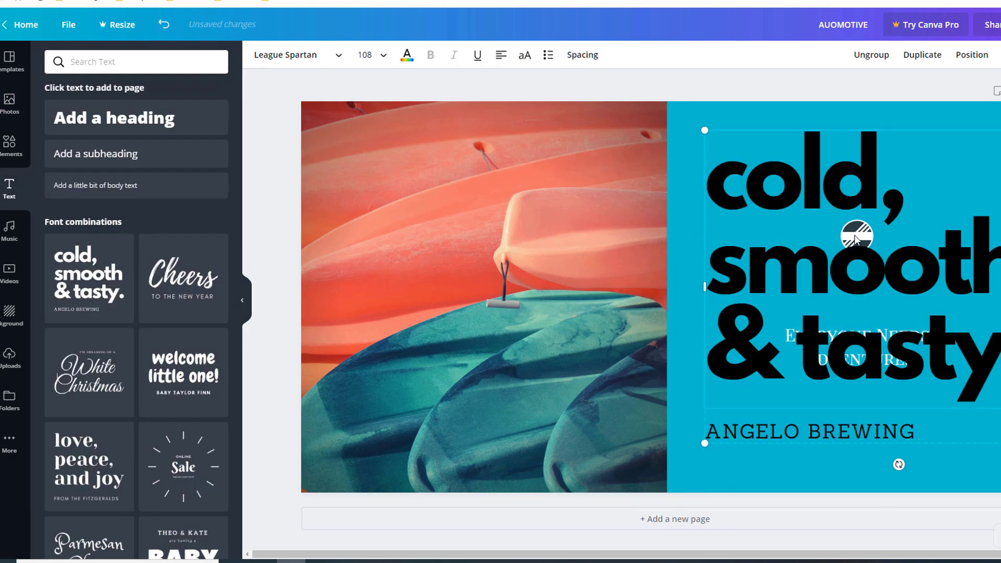
{"action": "left_click", "coordinate": [89, 278]}
{"action": "left_click", "coordinate": [407, 55]}
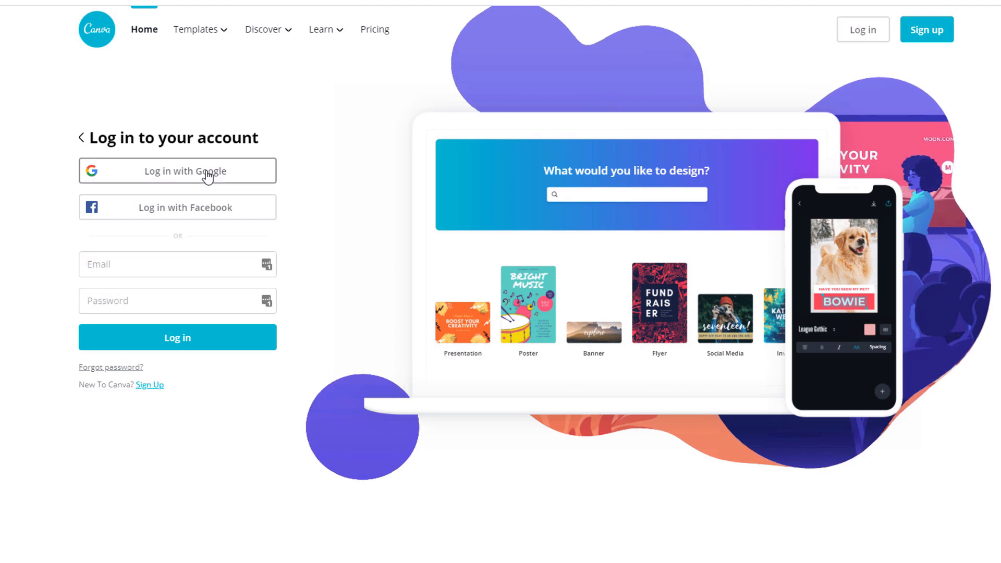
Log in to Canva with Google and start creating a new design
{"action": "left_click", "coordinate": [206, 173]}
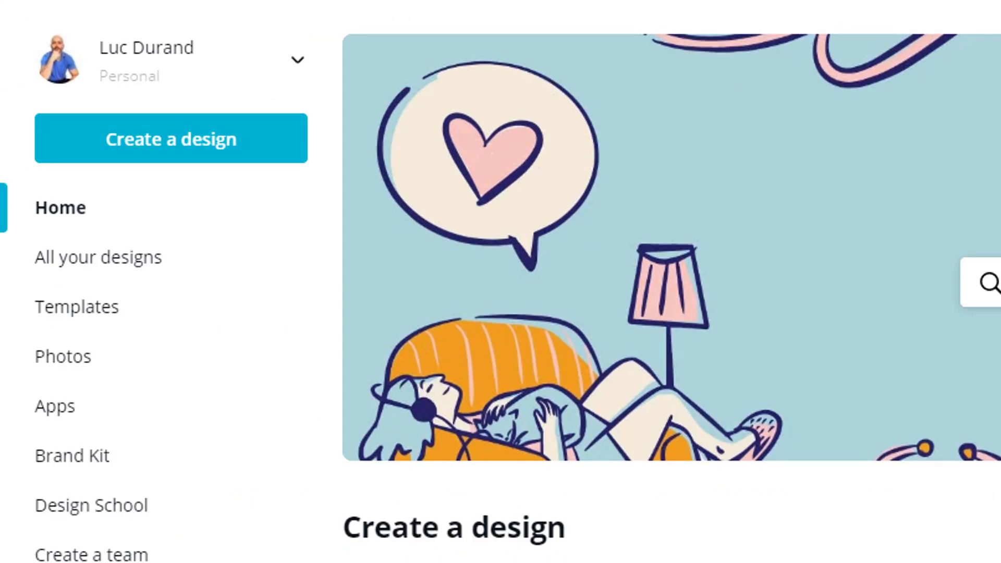
{"action": "left_click", "coordinate": [264, 149]}
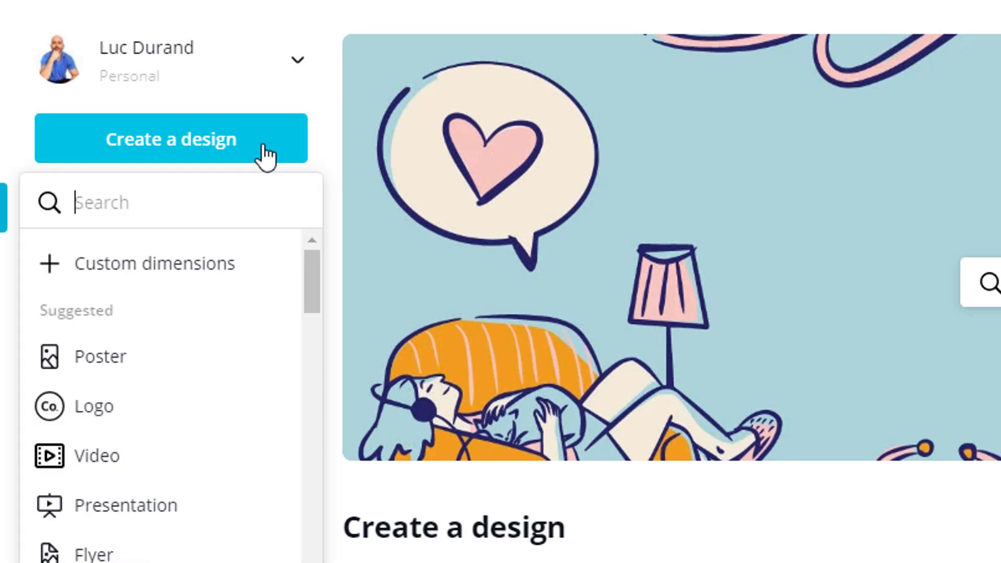
{"action": "type", "text": "zoom"}
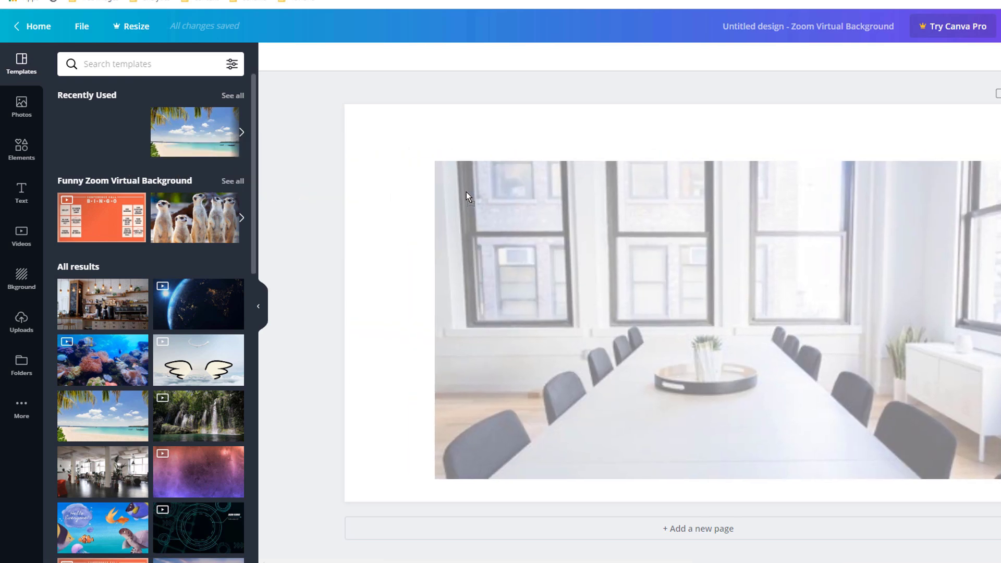
Fill the blank page with the open-plan office stock photo
{"action": "left_click_drag", "start_coordinate": [90, 143], "coordinate": [462, 207]}
{"action": "left_click", "coordinate": [102, 304]}
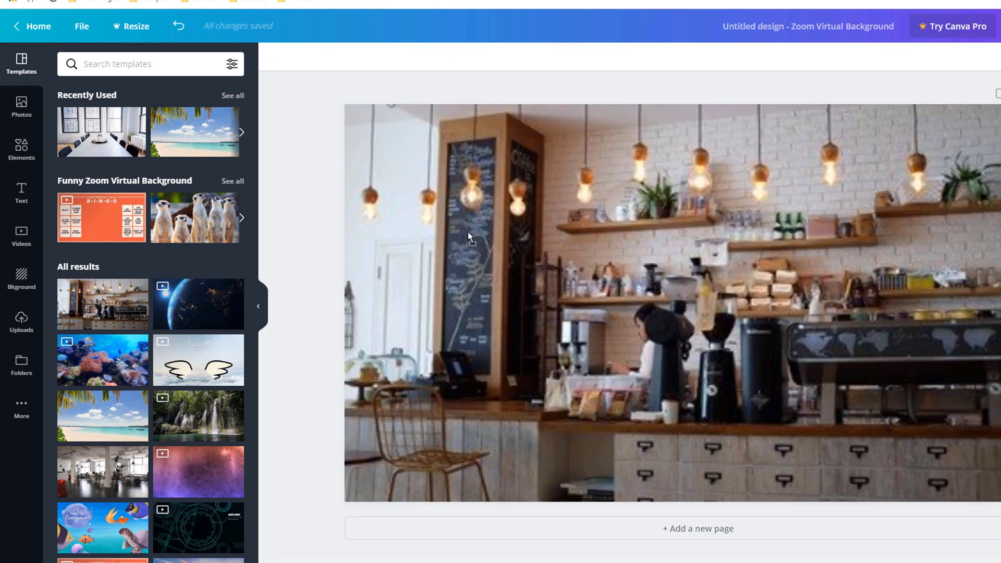
{"action": "left_click_drag", "start_coordinate": [103, 471], "coordinate": [317, 203]}
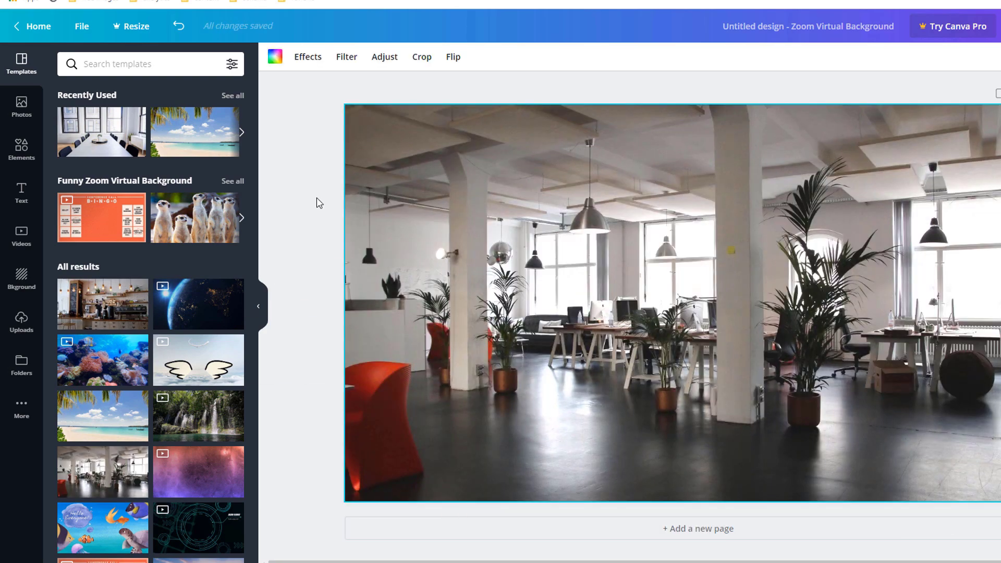
Add a heading reading 'MEETING' on the photo and colour it white
{"action": "left_click", "coordinate": [20, 192]}
{"action": "left_click_drag", "start_coordinate": [118, 120], "coordinate": [803, 133]}
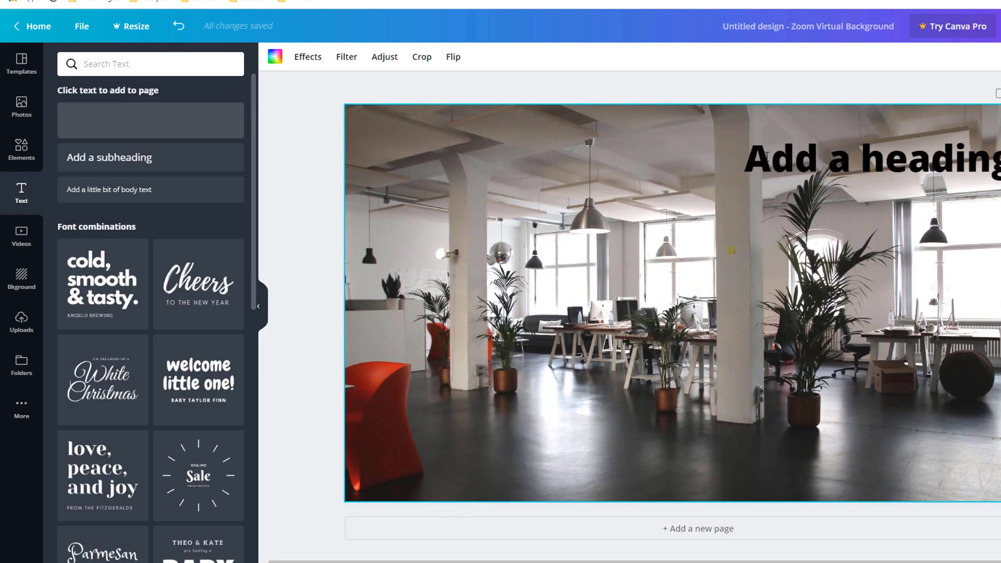
{"action": "double_click", "coordinate": [803, 160]}
{"action": "type", "text": "MEETING"}
{"action": "key", "text": "ctrl+a"}
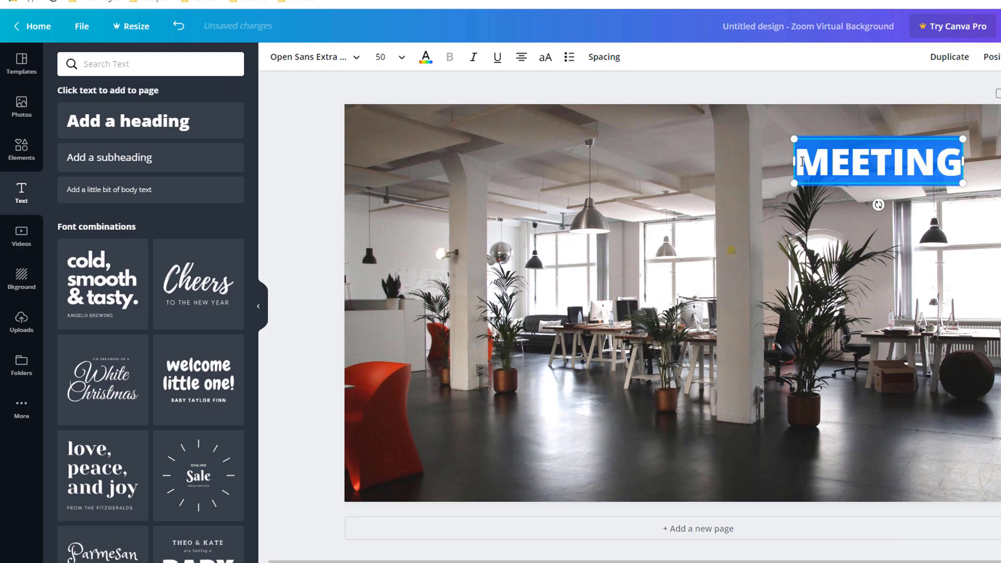
{"action": "left_click", "coordinate": [425, 56]}
{"action": "left_click", "coordinate": [101, 177]}
{"action": "left_click", "coordinate": [394, 159]}
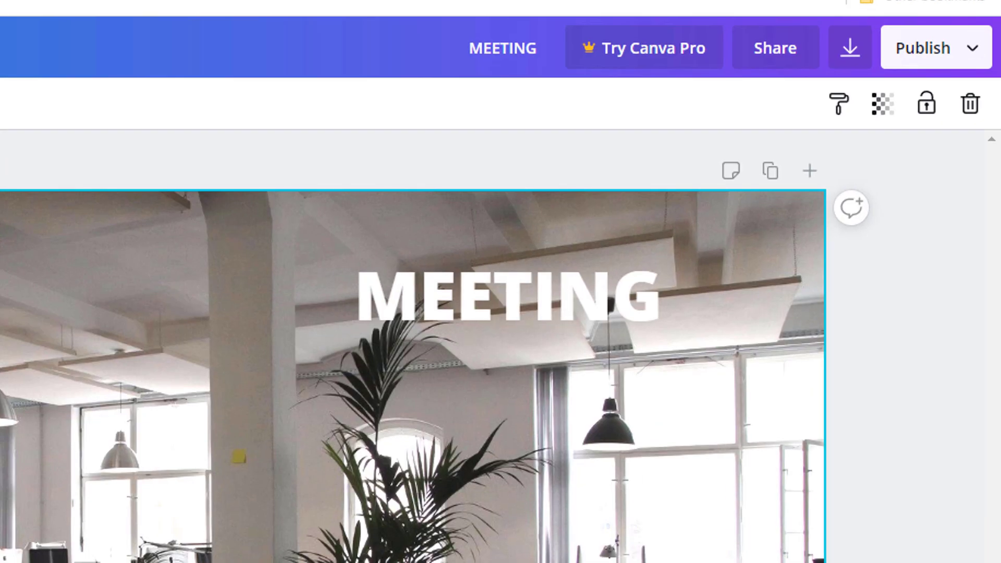
Choose Publish > Download for the finished background design
{"action": "left_click", "coordinate": [974, 55]}
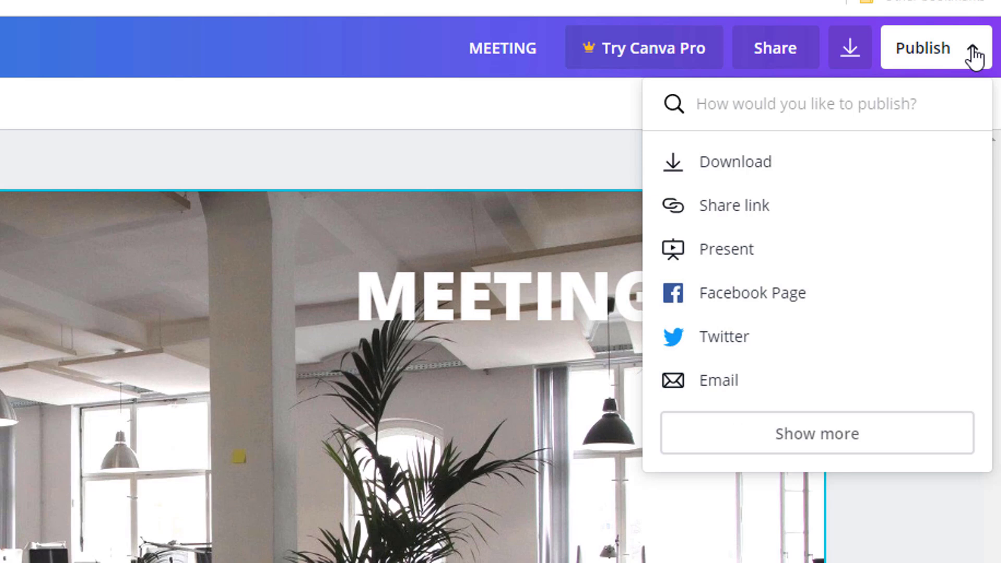
{"action": "left_click", "coordinate": [748, 164]}
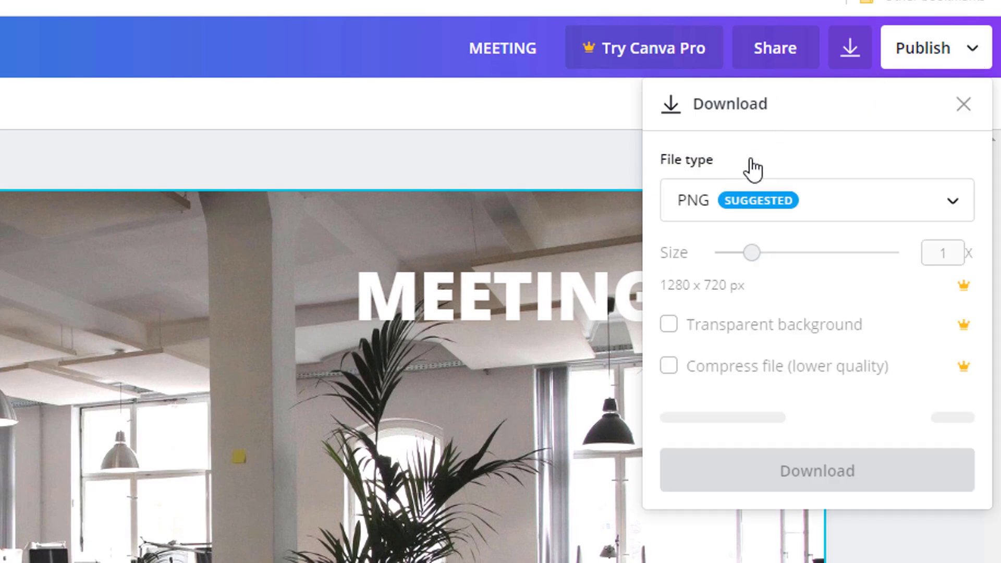
Download the PNG, then add the office image as a new Zoom virtual background
{"action": "left_click", "coordinate": [809, 429]}
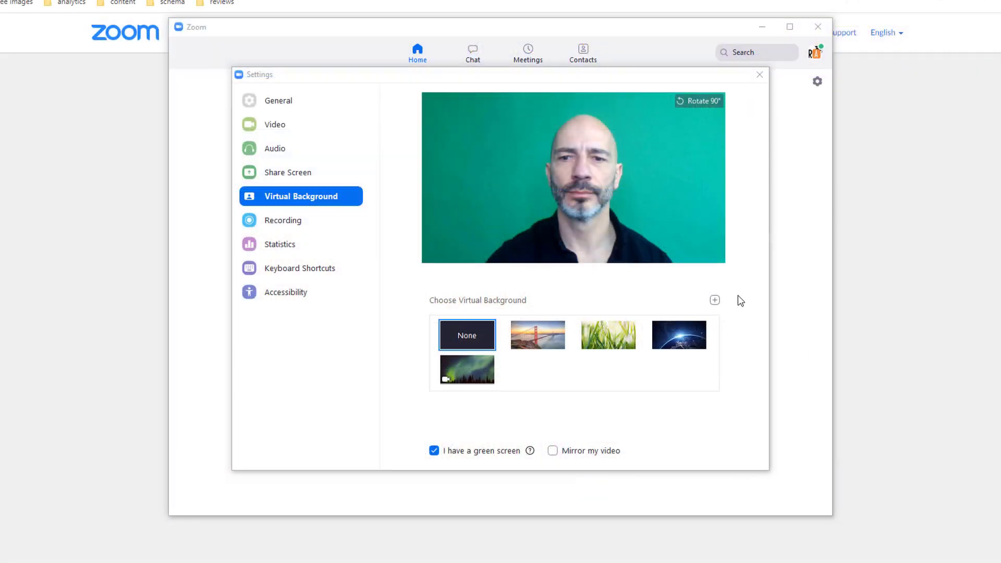
{"action": "left_click", "coordinate": [715, 302]}
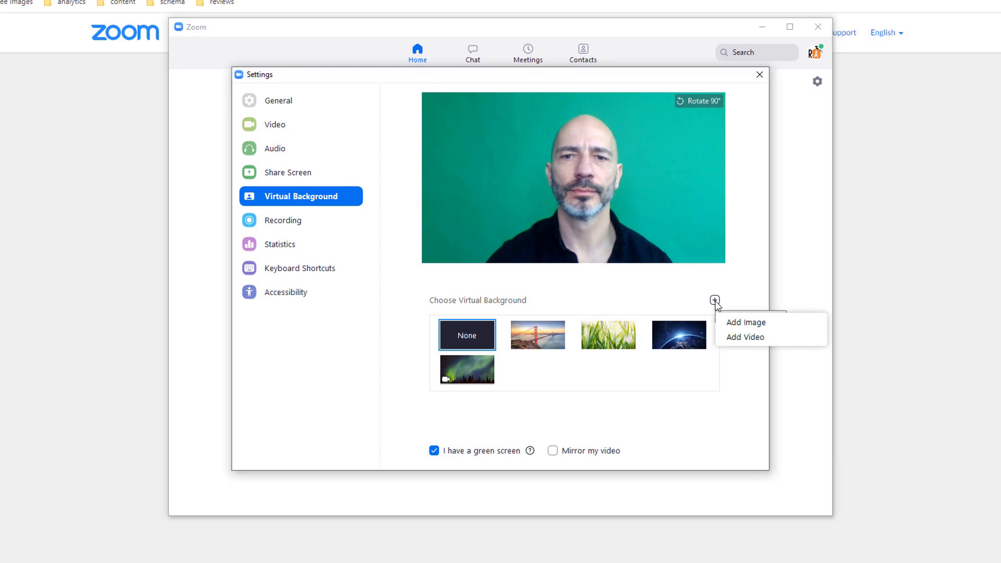
{"action": "left_click", "coordinate": [740, 322]}
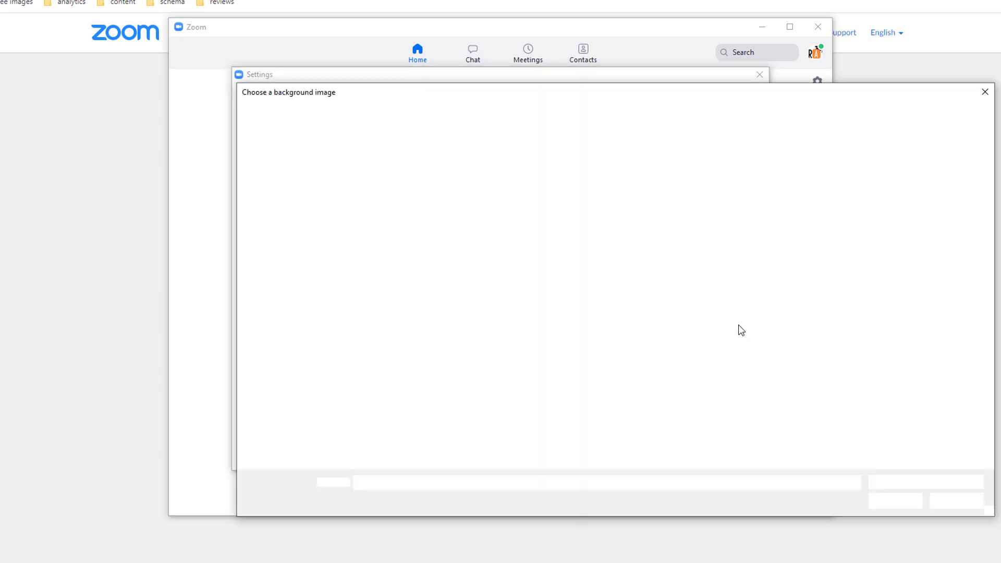
{"action": "left_click", "coordinate": [897, 506]}
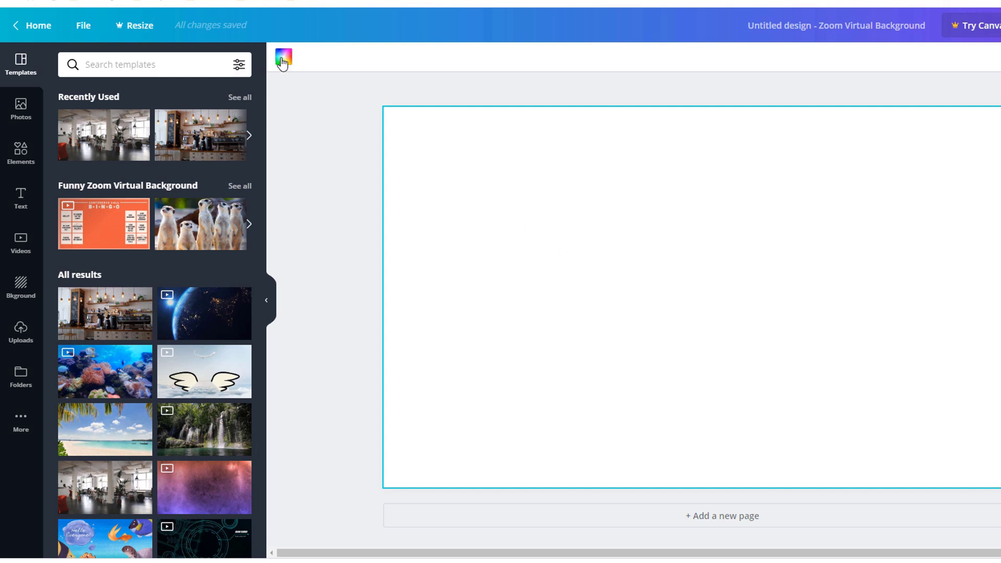
Fill the blank Canva page with the blue colour 4464a1
{"action": "left_click", "coordinate": [283, 59]}
{"action": "left_click", "coordinate": [161, 70]}
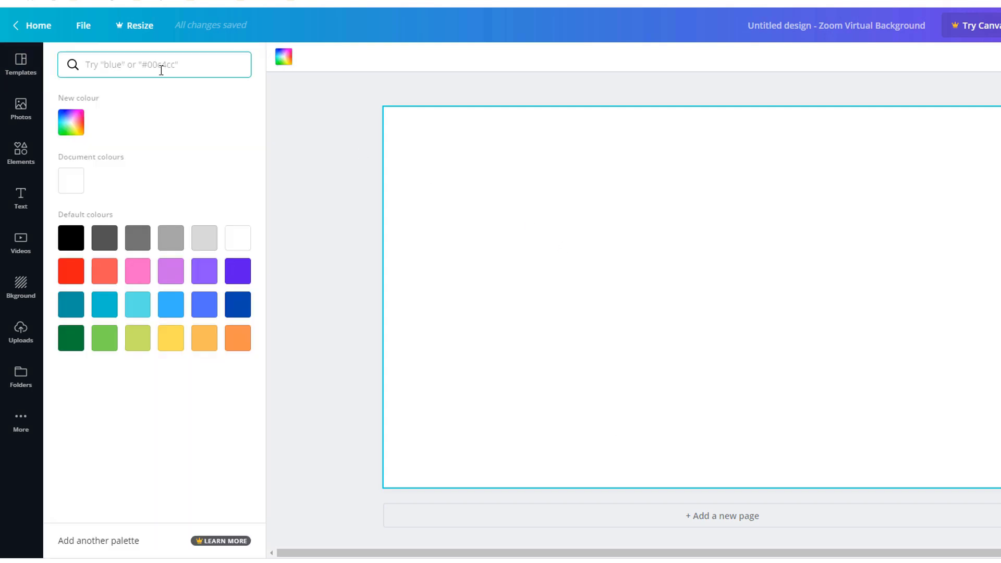
{"action": "type", "text": "4464a1"}
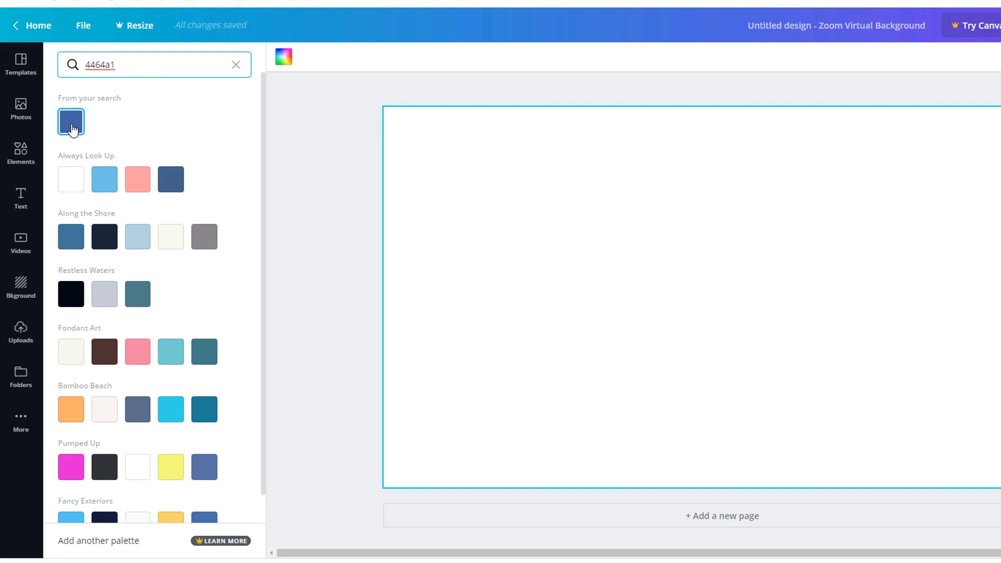
{"action": "left_click", "coordinate": [71, 122]}
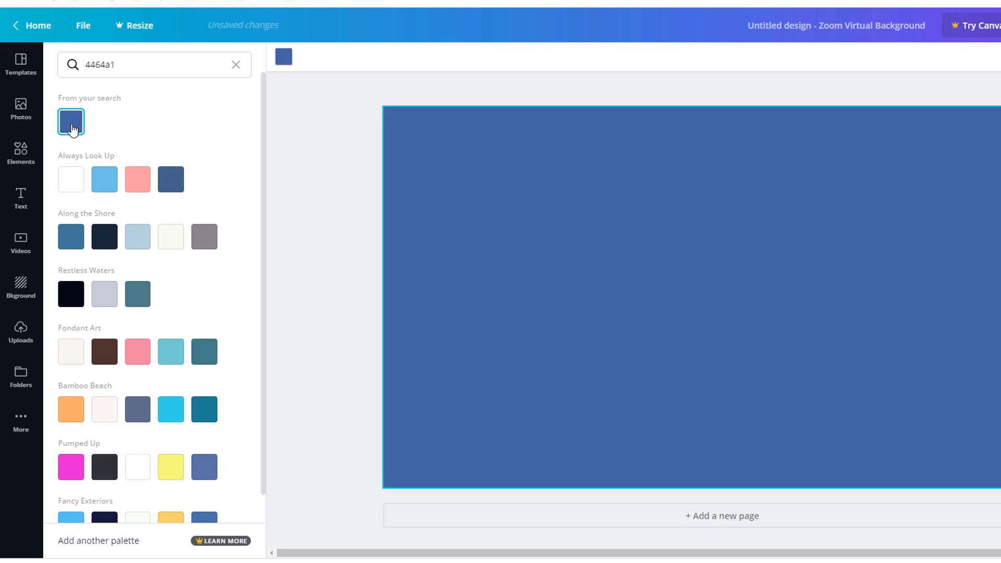
{"action": "left_click", "coordinate": [321, 194]}
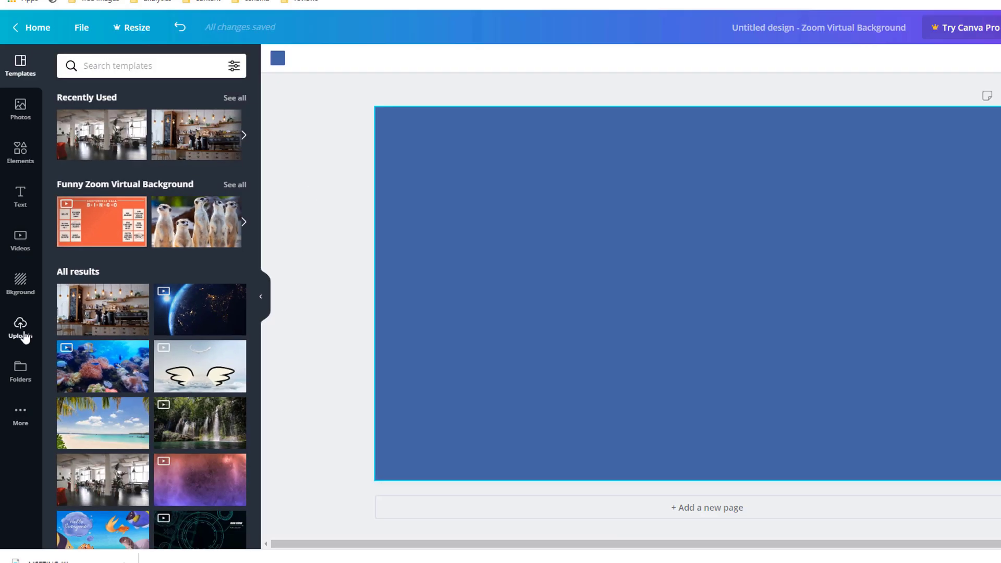
Upload the Capture image of the Ranking Academy logo from Uploads
{"action": "left_click", "coordinate": [21, 331]}
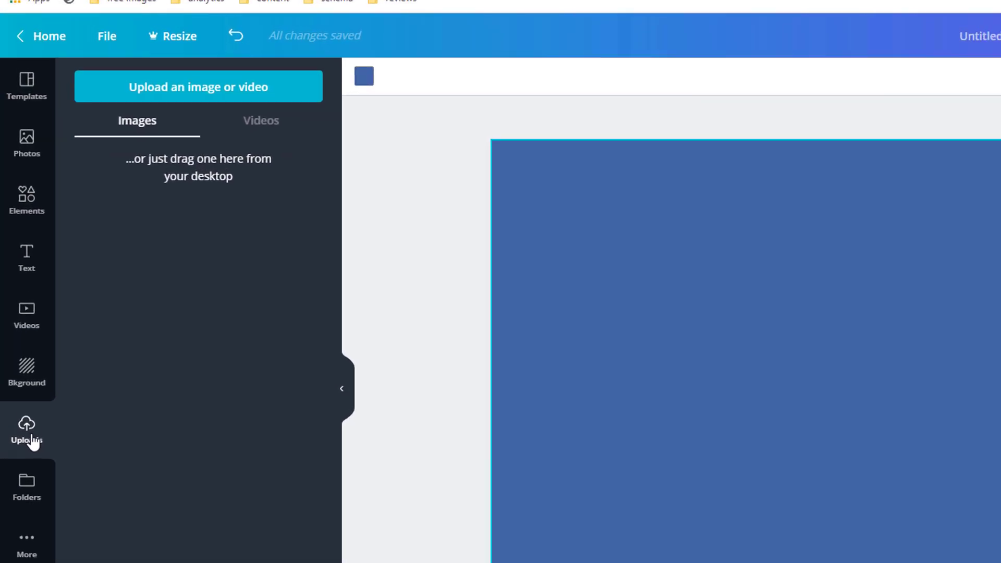
{"action": "left_click", "coordinate": [254, 111]}
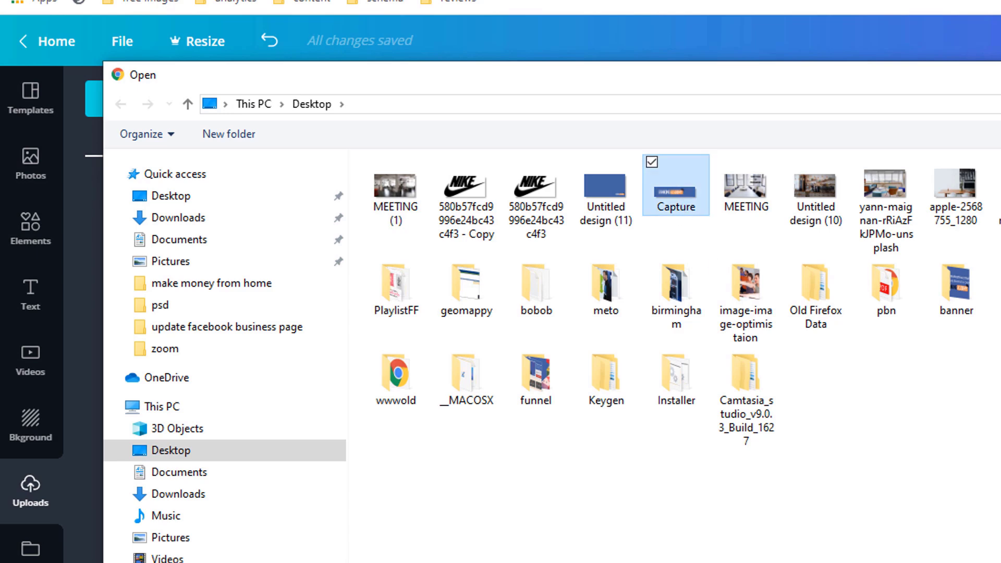
{"action": "double_click", "coordinate": [677, 192]}
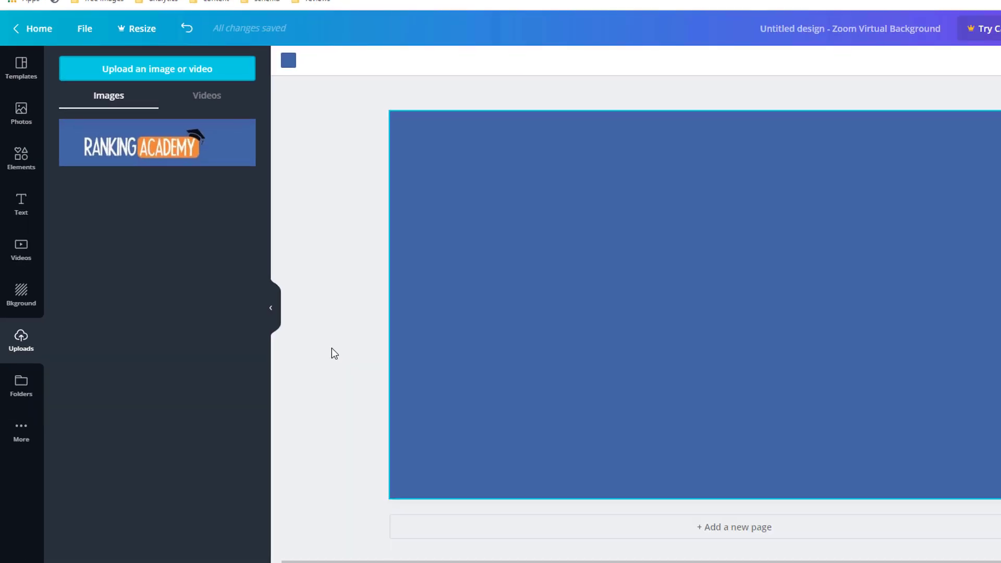
Place the logo small near the top right of the page and start downloading the design
{"action": "left_click", "coordinate": [140, 143]}
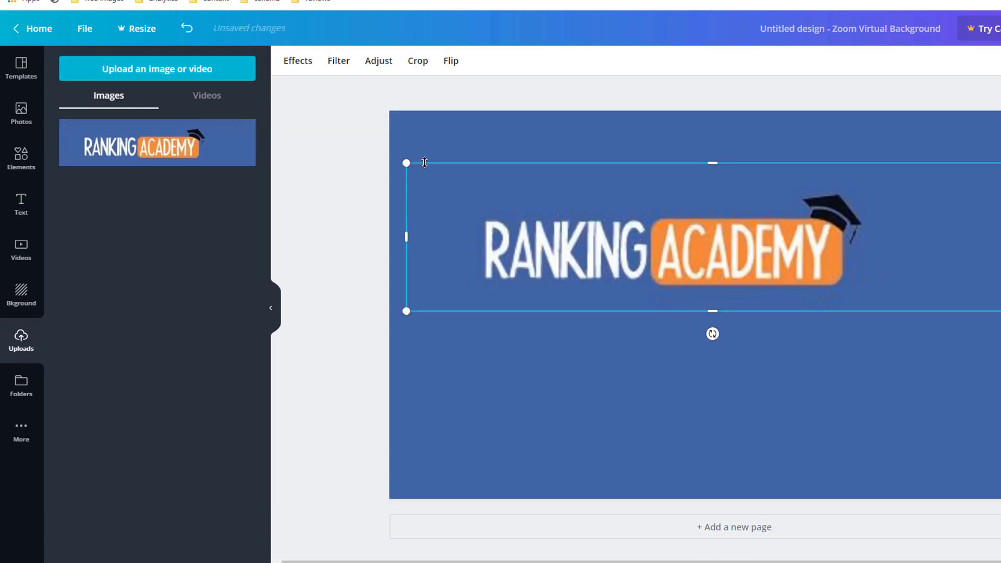
{"action": "left_click_drag", "start_coordinate": [404, 161], "coordinate": [885, 279]}
{"action": "left_click_drag", "start_coordinate": [956, 295], "coordinate": [957, 170]}
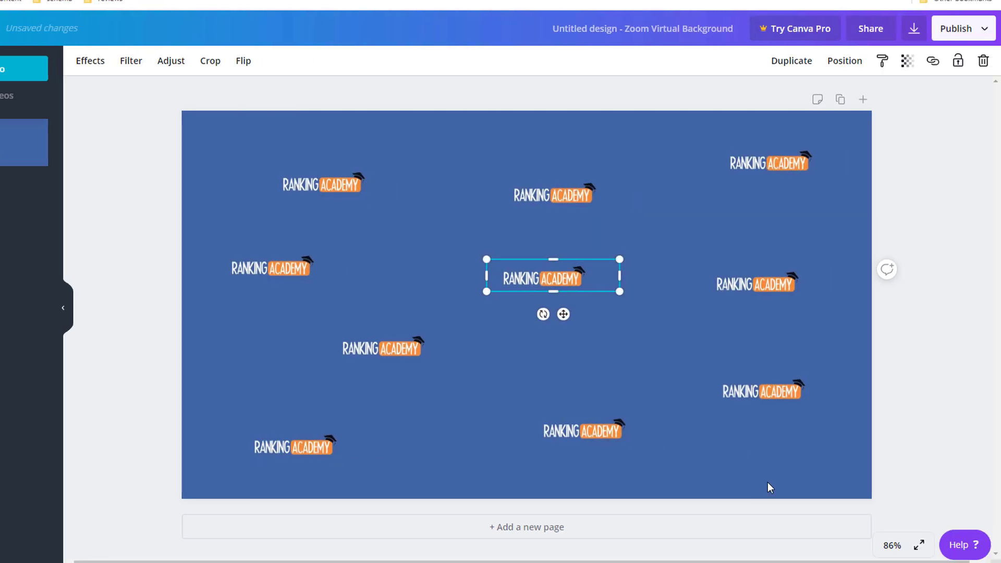
{"action": "left_click", "coordinate": [770, 481]}
{"action": "left_click", "coordinate": [967, 28]}
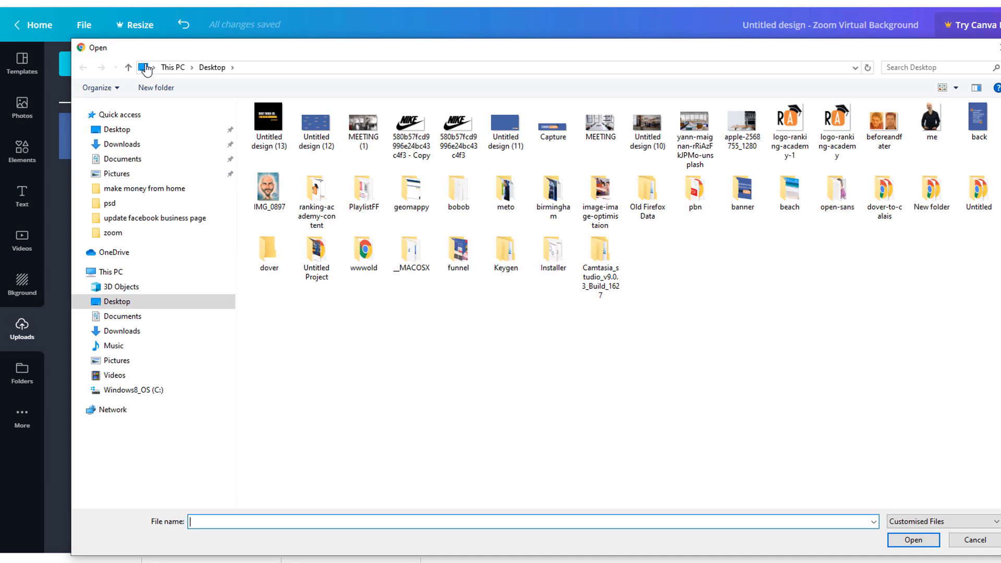
Upload the black image and size it small in the top-right of a plain blue page
{"action": "left_click", "coordinate": [932, 539]}
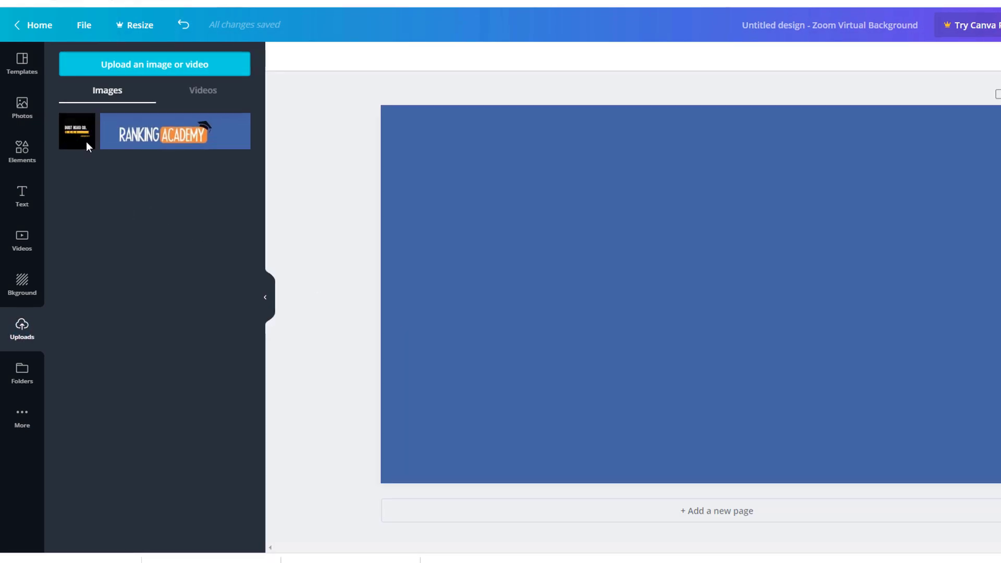
{"action": "left_click_drag", "start_coordinate": [86, 142], "coordinate": [664, 188]}
{"action": "left_click_drag", "start_coordinate": [739, 154], "coordinate": [921, 324]}
{"action": "left_click_drag", "start_coordinate": [986, 324], "coordinate": [986, 132]}
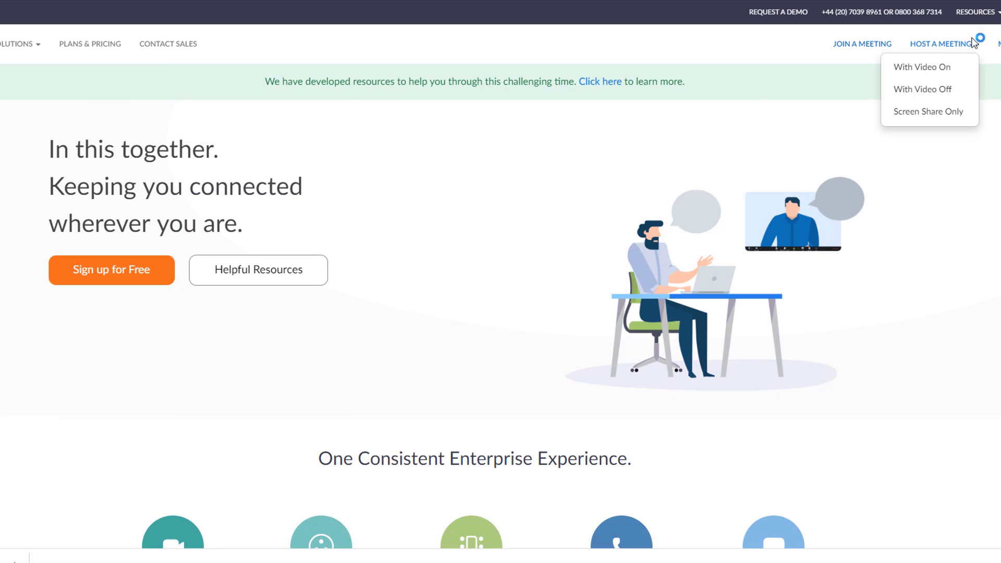
Host a new Zoom meeting with video on and computer audio
{"action": "left_click", "coordinate": [954, 65]}
{"action": "left_click", "coordinate": [514, 52]}
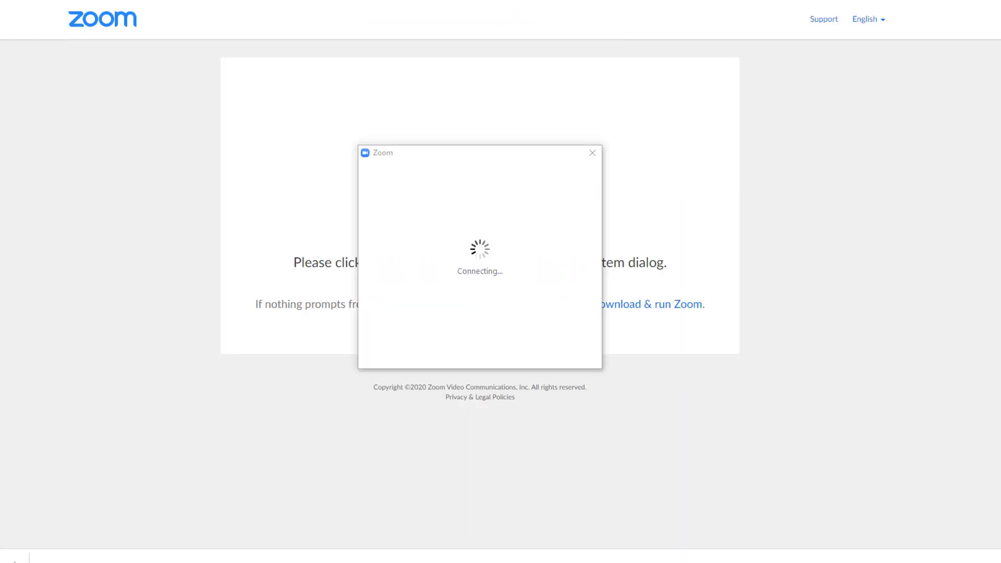
{"action": "key", "text": "Return"}
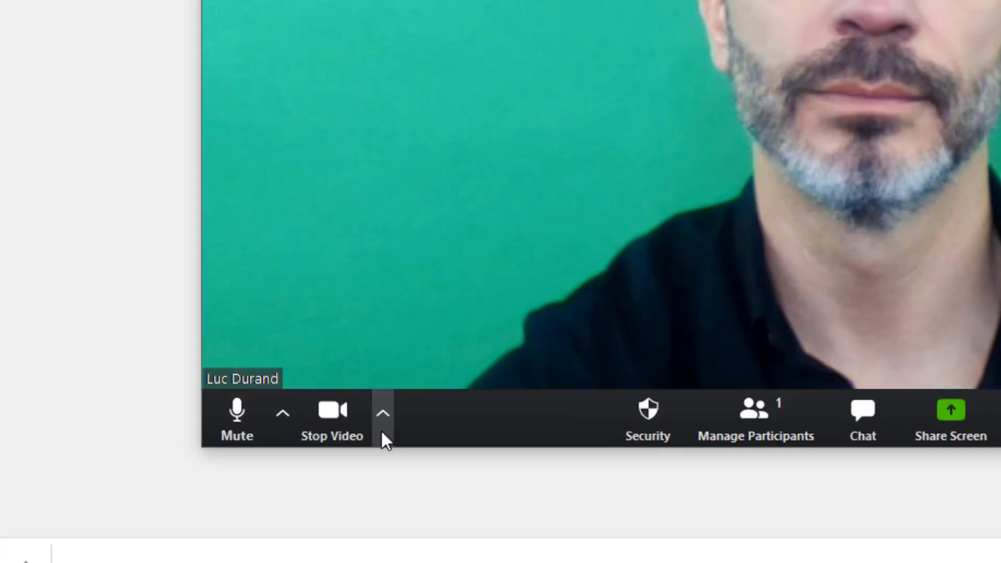
Try Golden Gate, Grass, logo and office scenes in Choose Virtual Background
{"action": "left_click", "coordinate": [383, 426]}
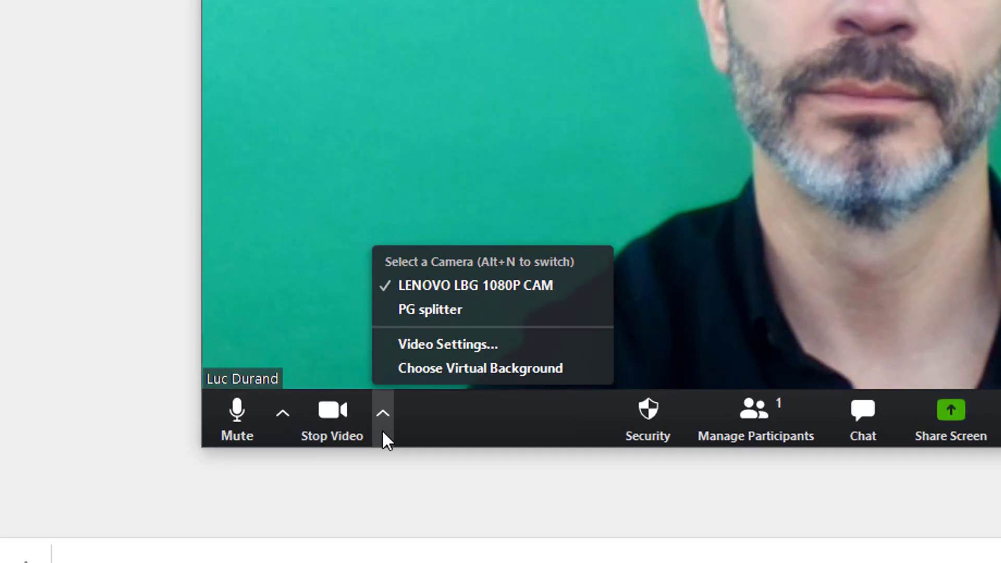
{"action": "left_click", "coordinate": [410, 369]}
{"action": "left_click", "coordinate": [521, 327]}
{"action": "left_click", "coordinate": [585, 329]}
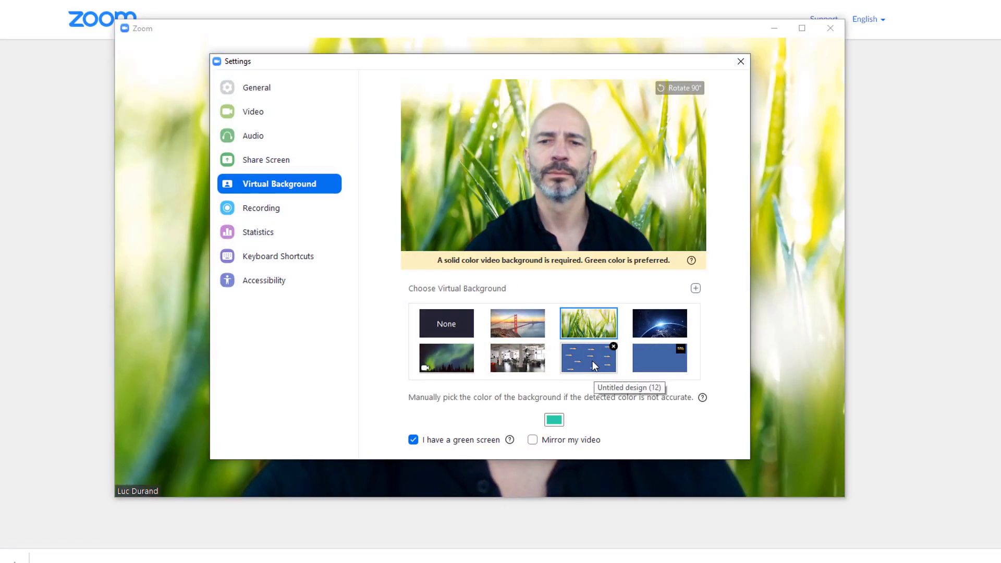